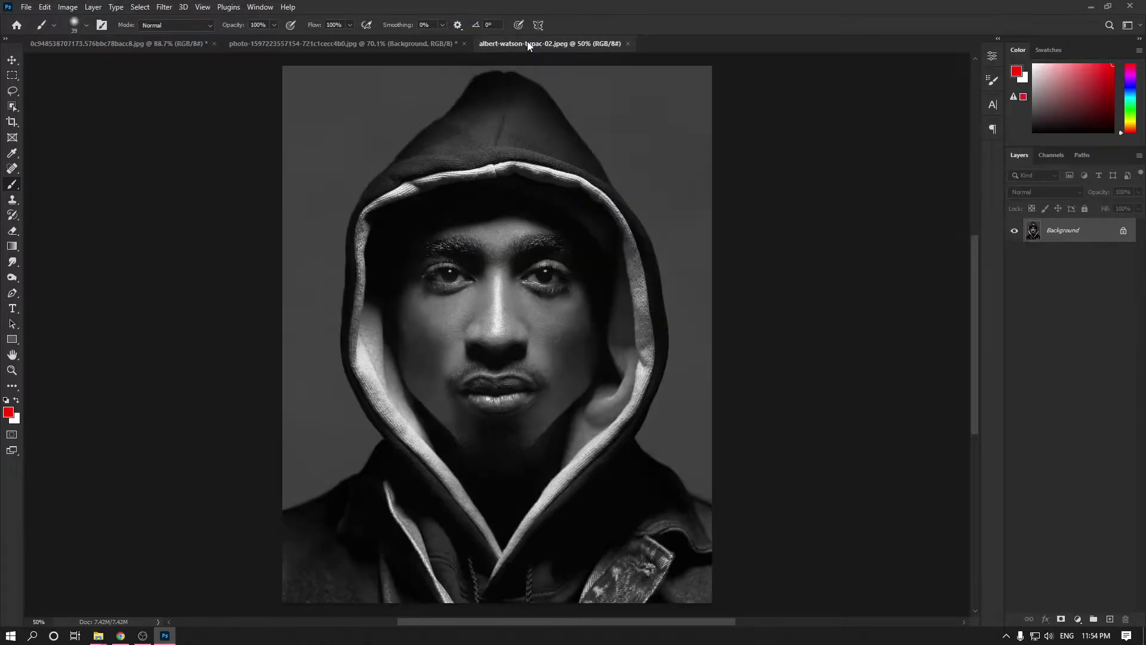
Step: Place albert-watson-tupac-02.jpeg from the FACES folder into the shoe box document and commit it at 48.61% scale
key(alt+Tab)
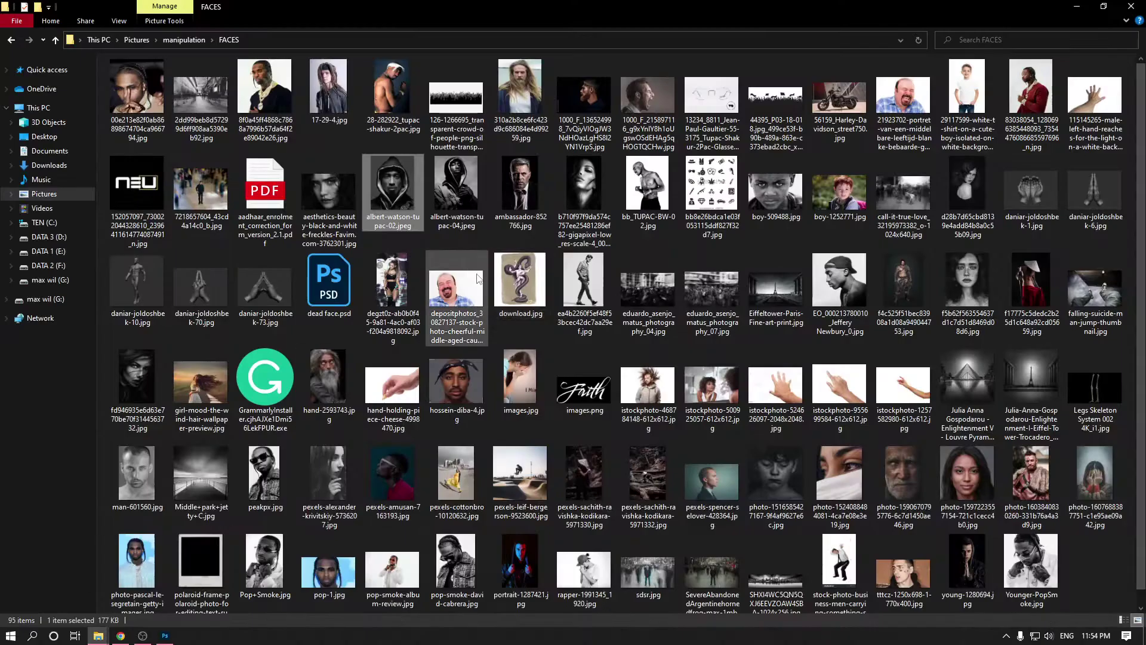
drag(405, 200, 404, 472)
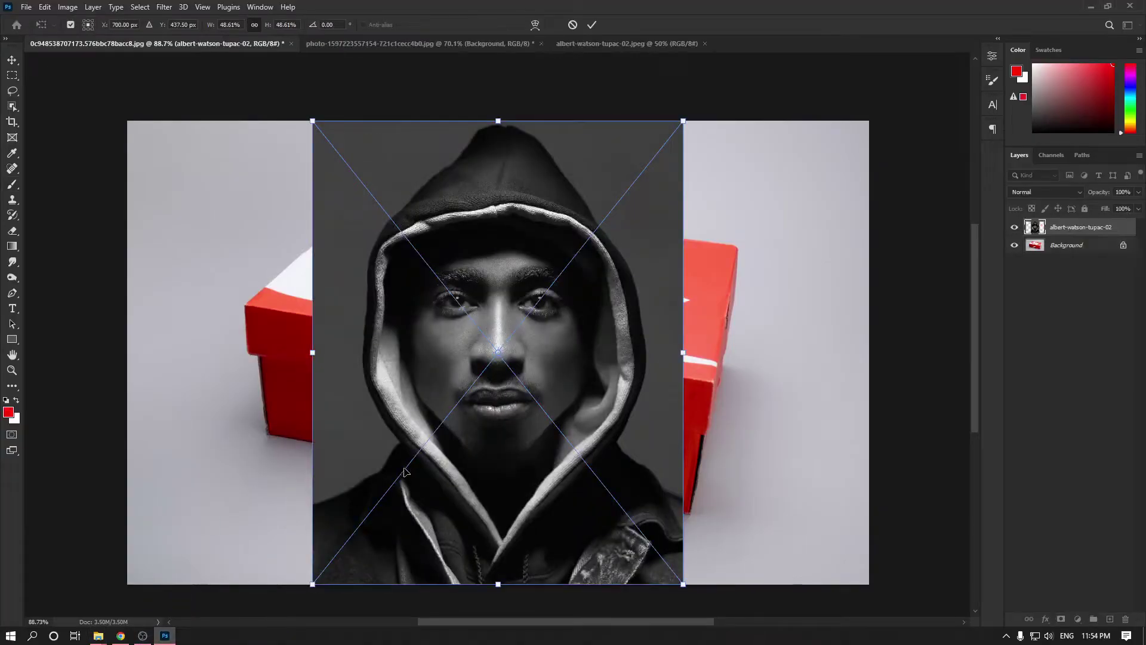
click(591, 25)
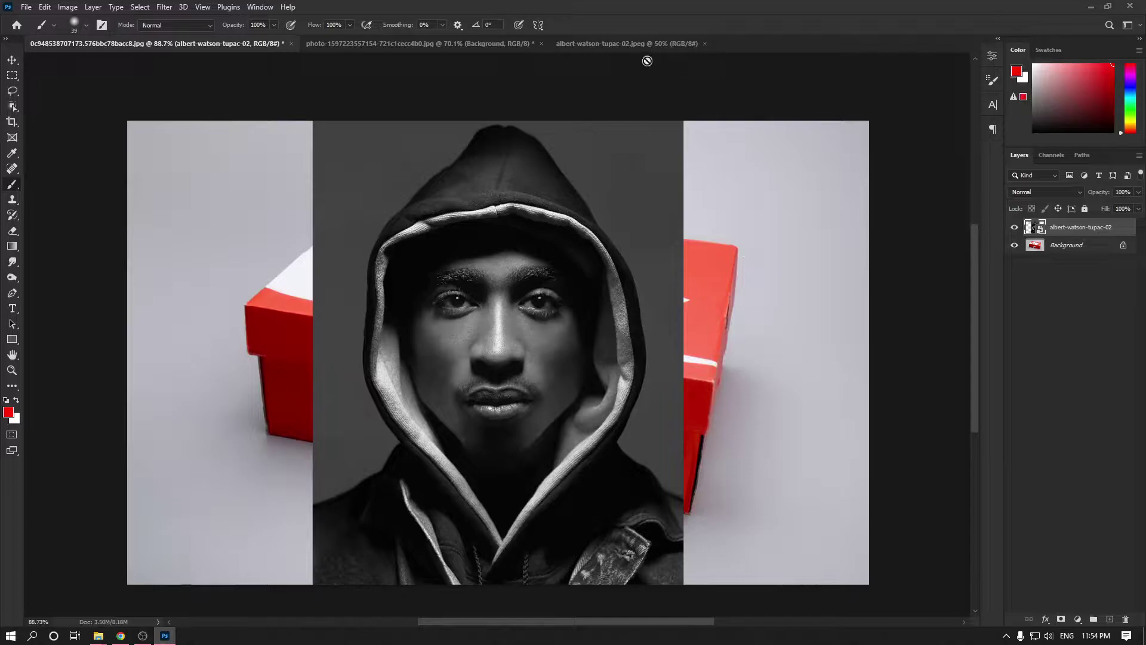
Step: Close the separate albert-watson-tupac-02.jpeg document and toggle the placed portrait layer's visibility to check it against the shoe box
click(636, 44)
click(137, 45)
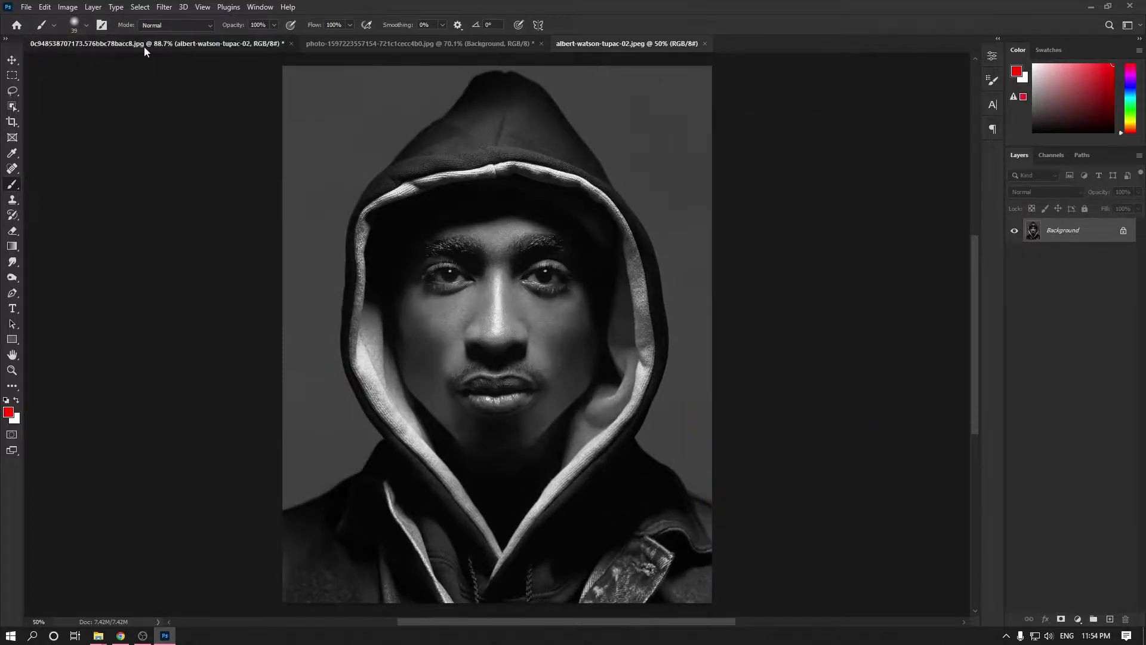
click(705, 43)
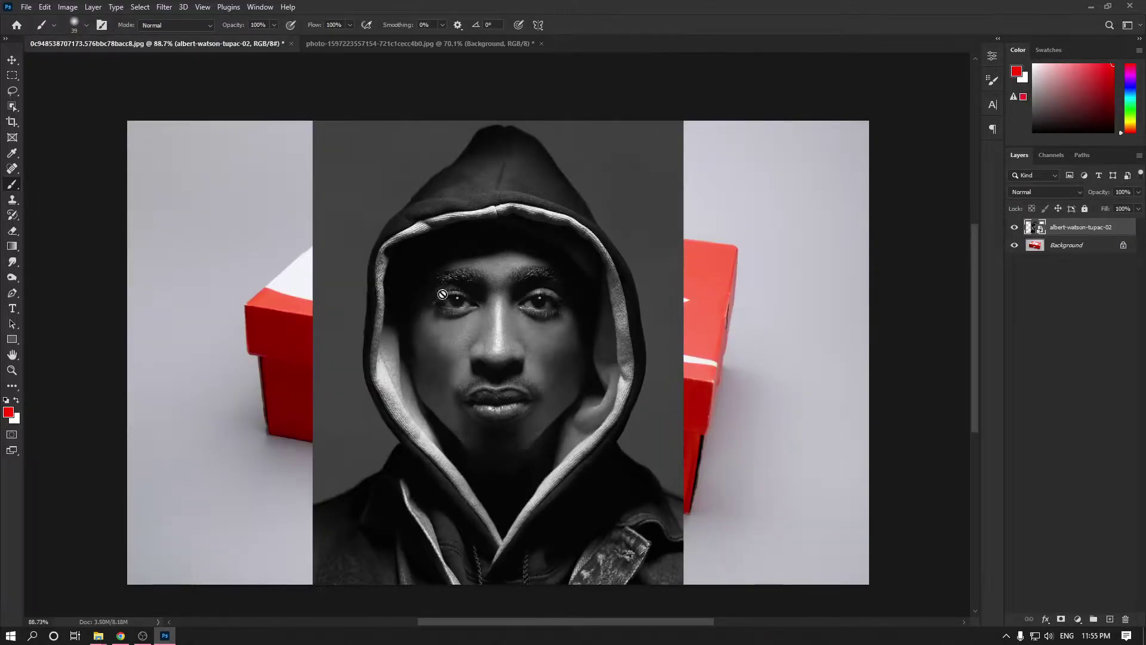
click(1022, 230)
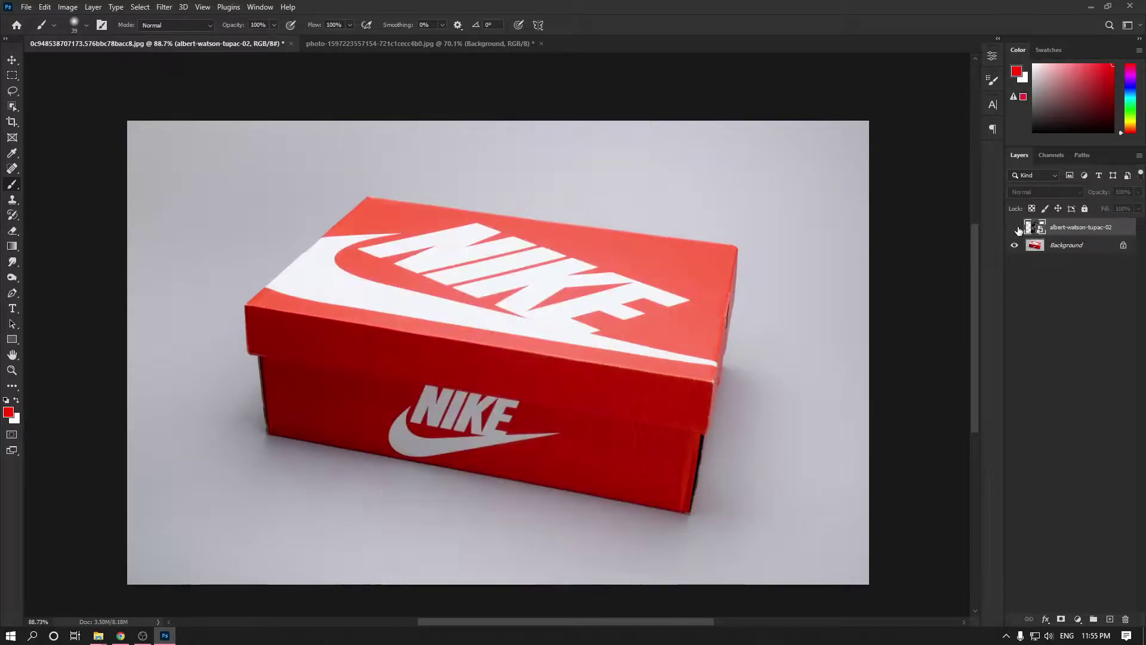
click(1022, 229)
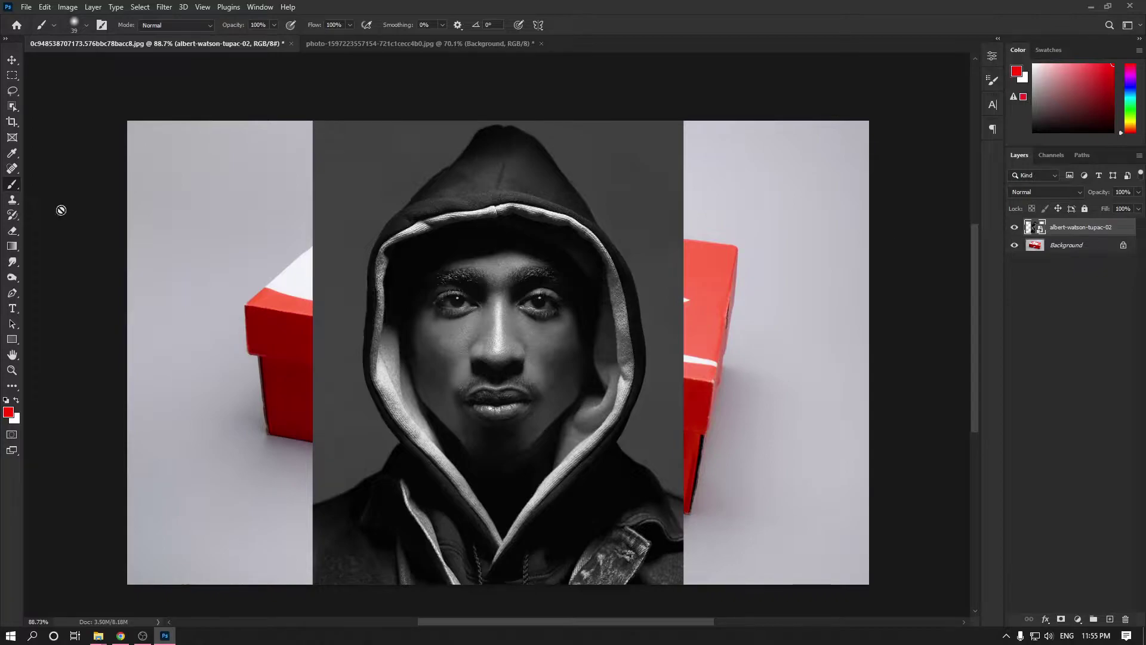
click(12, 172)
click(12, 188)
click(13, 202)
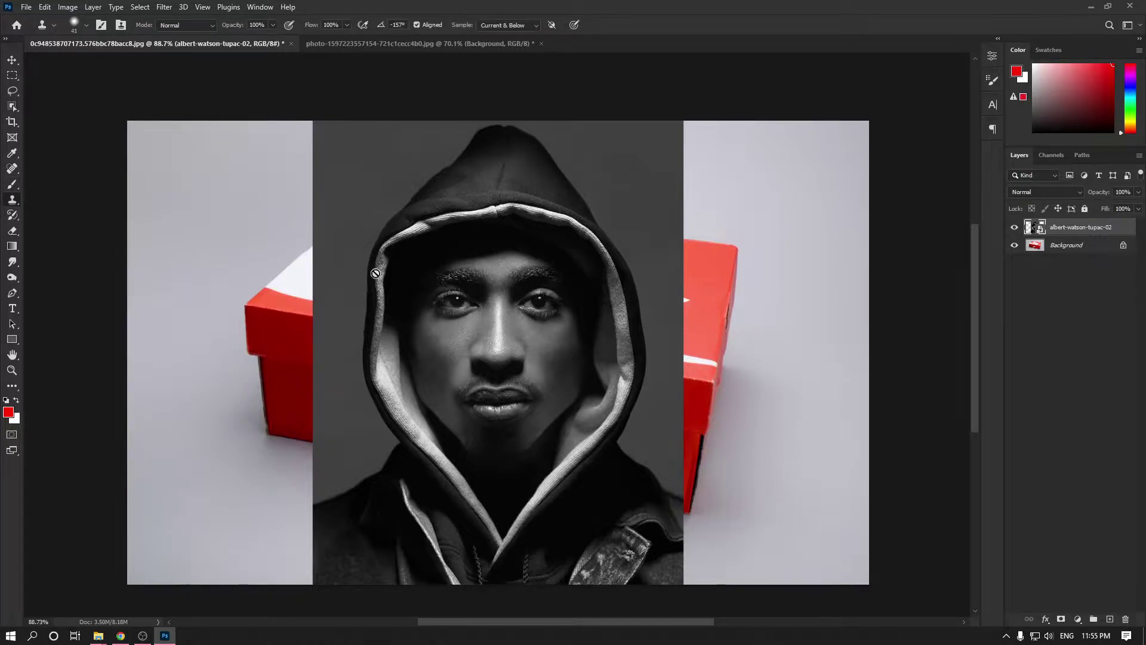
click(12, 106)
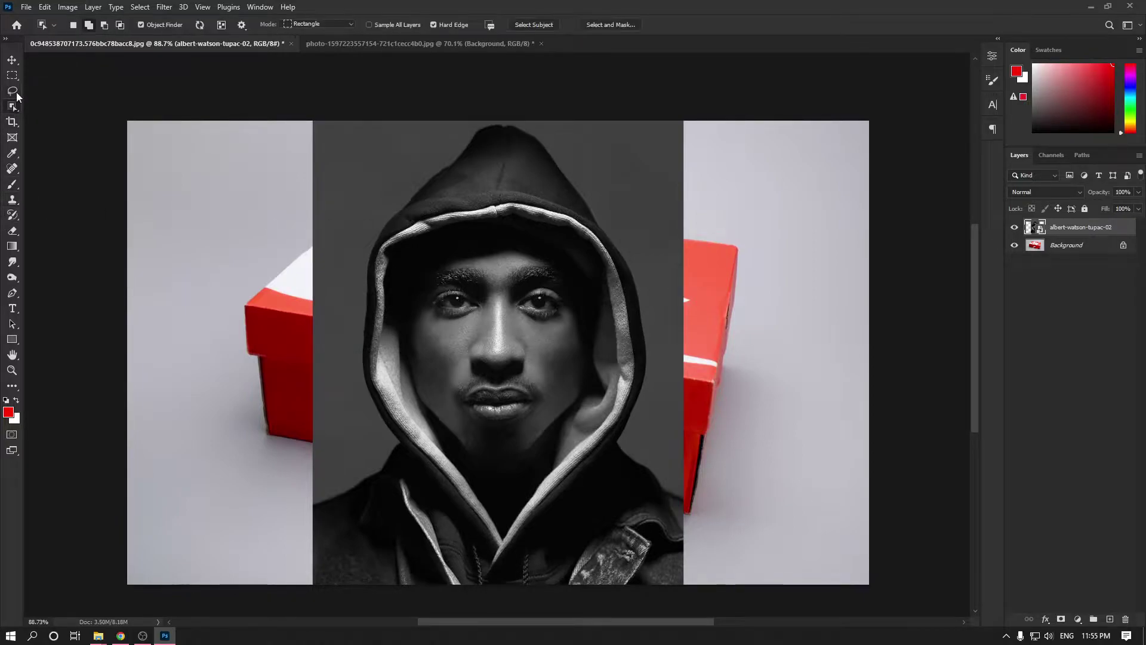
click(13, 91)
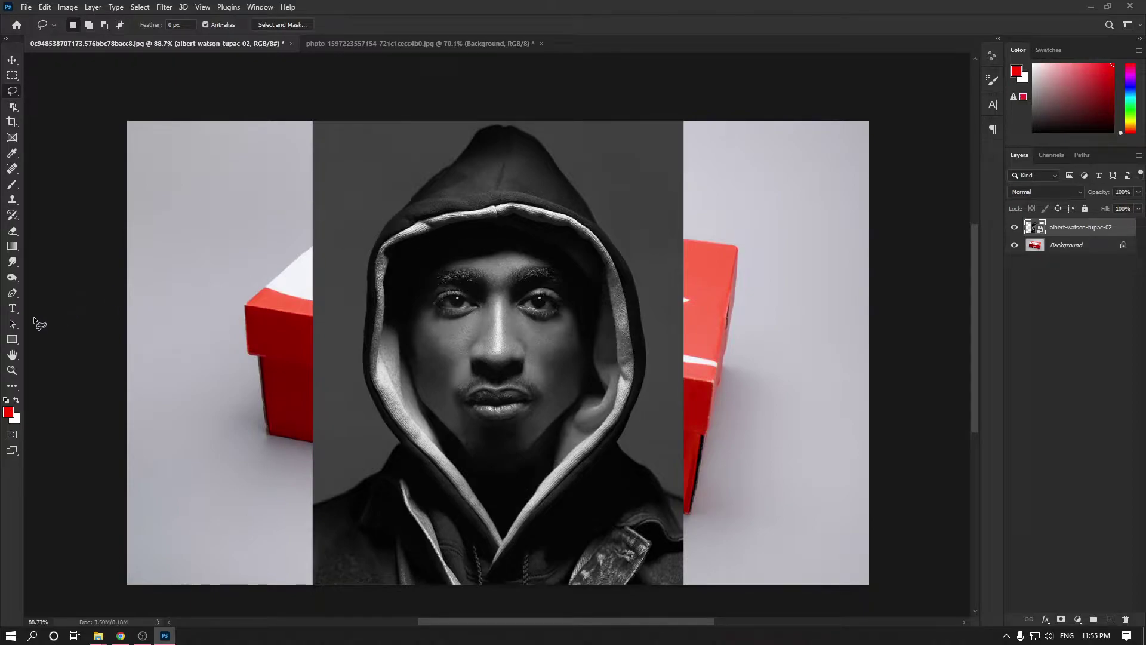
mouse_move(12, 261)
mouse_down()
mouse_move(37, 264)
mouse_move(40, 286)
mouse_move(10, 282)
mouse_up()
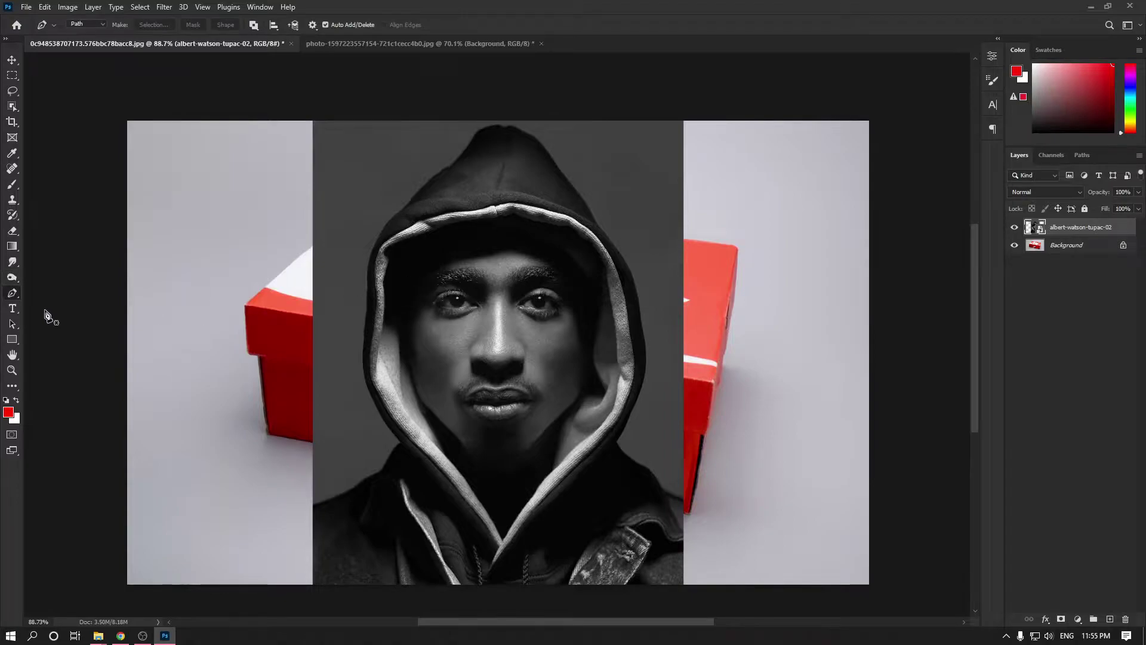
click(13, 310)
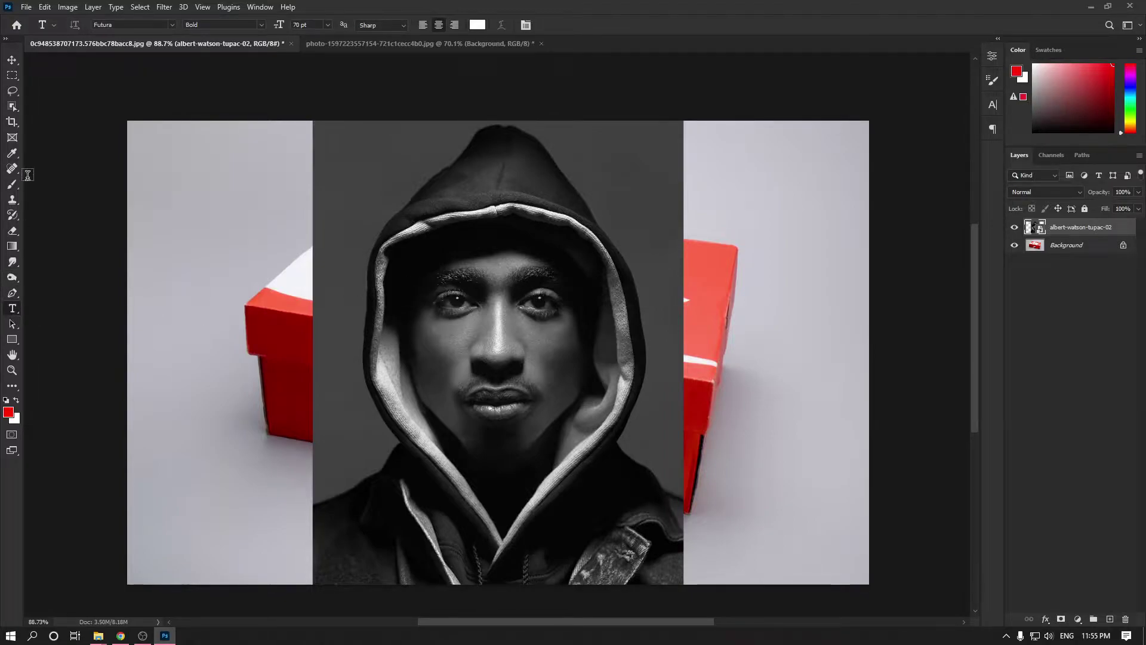
click(12, 169)
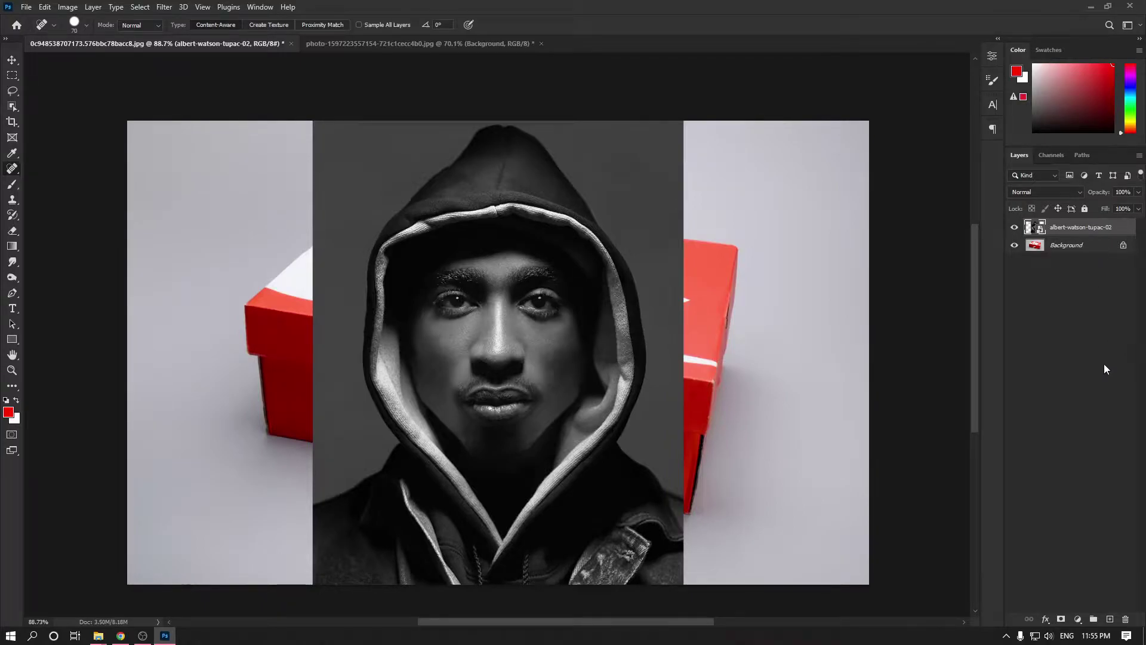
Step: Duplicate the placed portrait smart object layer and rasterize the copy
key(ctrl+j)
right_click(1095, 222)
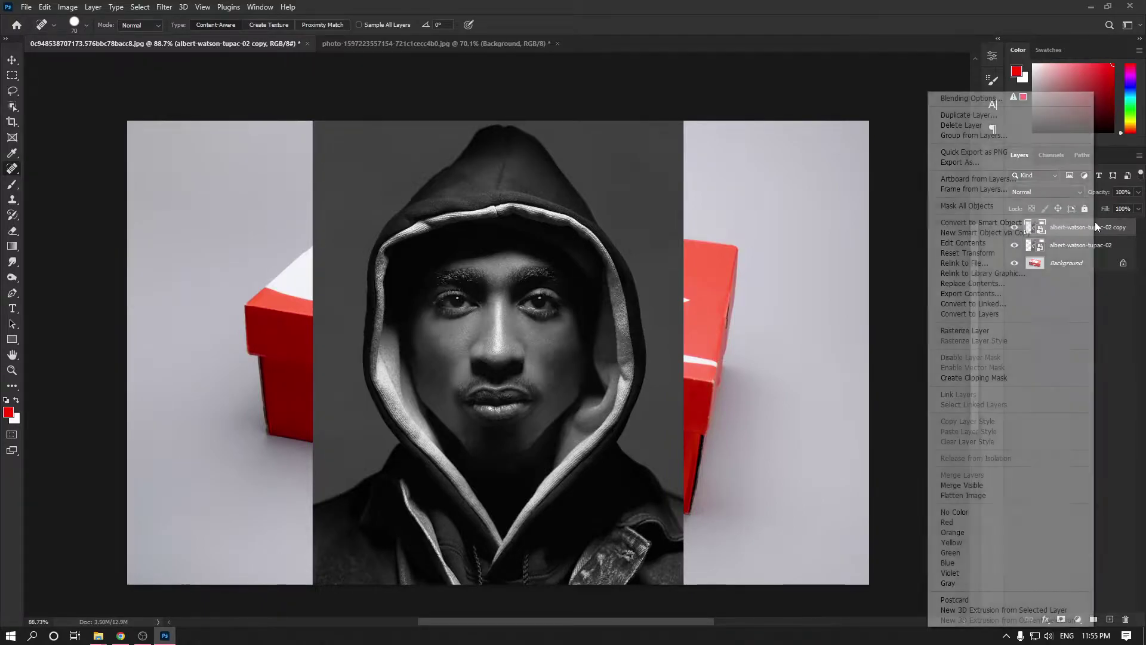
click(978, 331)
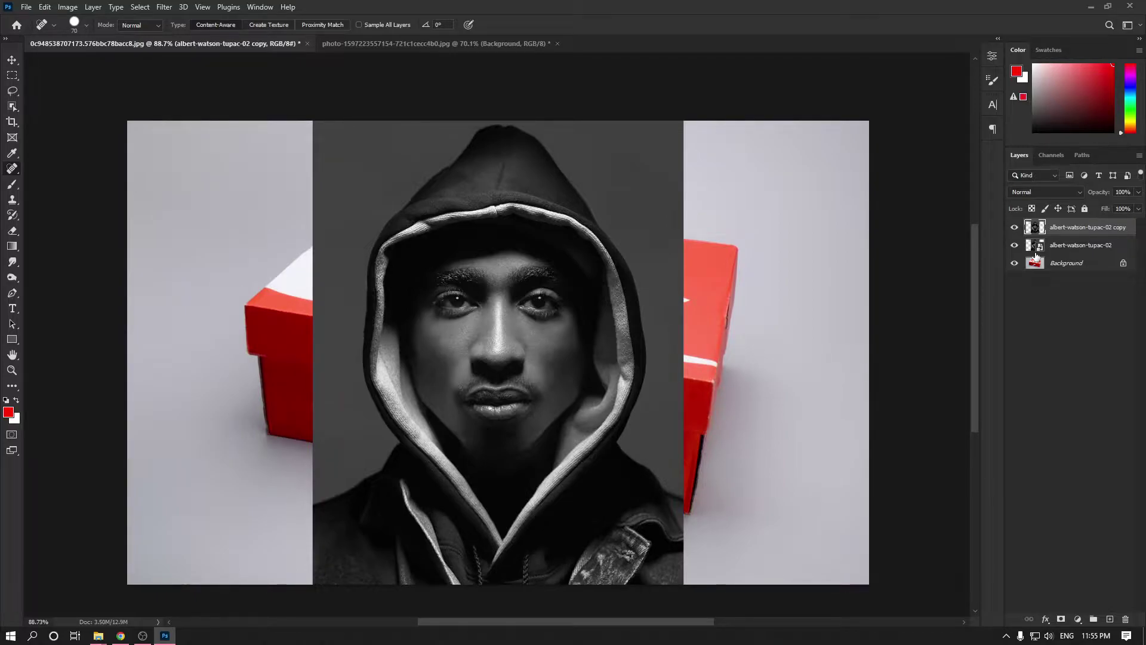
Step: Hide the rasterized copy and scale the smart object portrait down to about 12.99%
click(1015, 228)
click(1068, 250)
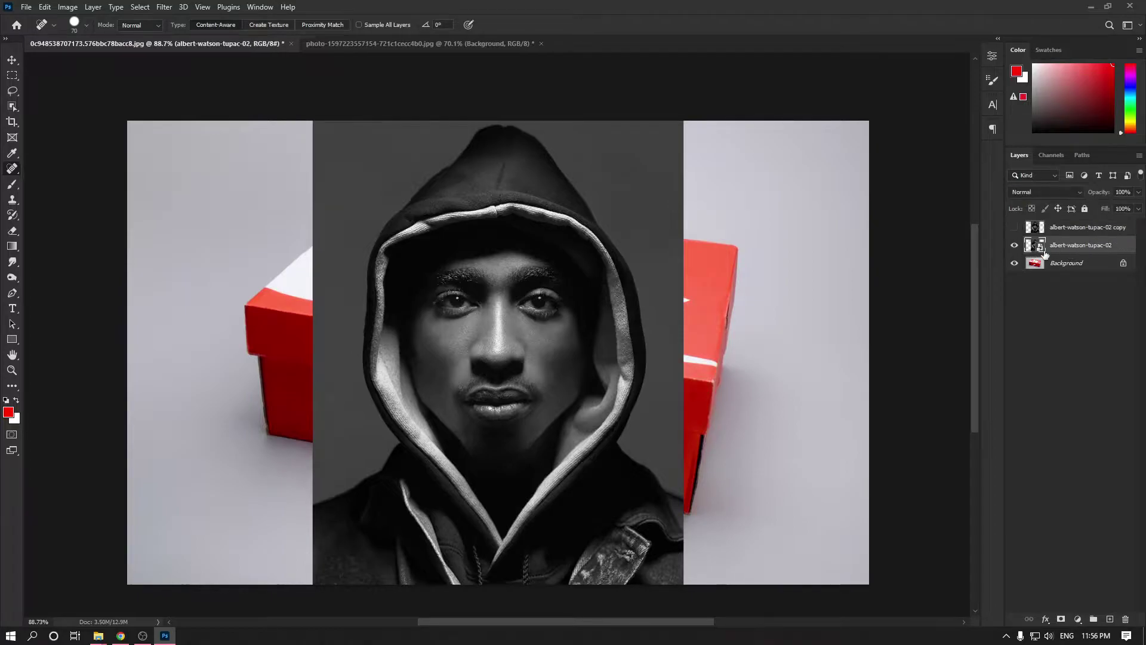
key(ctrl+t)
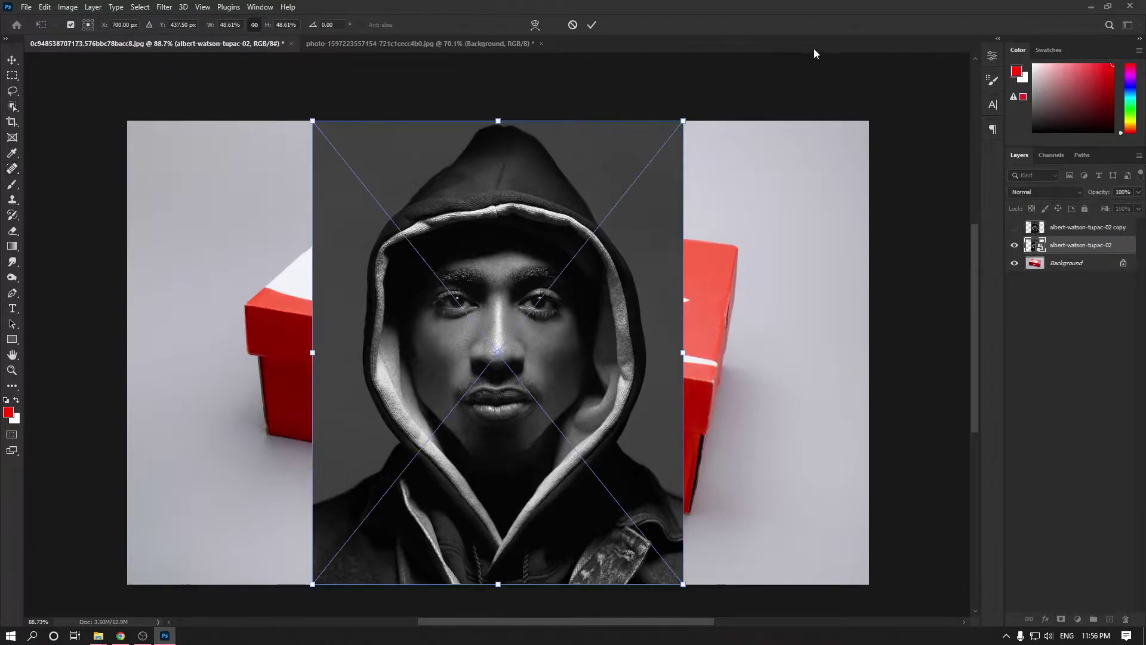
mouse_move(684, 120)
mouse_down()
mouse_move(602, 222)
mouse_move(561, 301)
mouse_up()
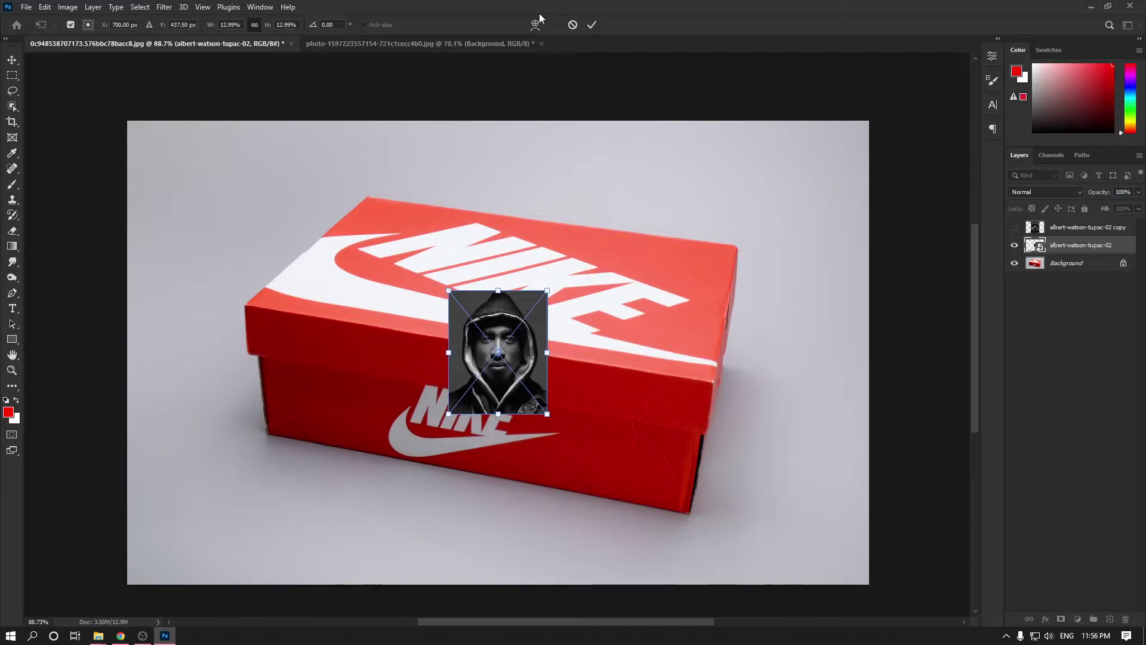
click(592, 25)
key(j)
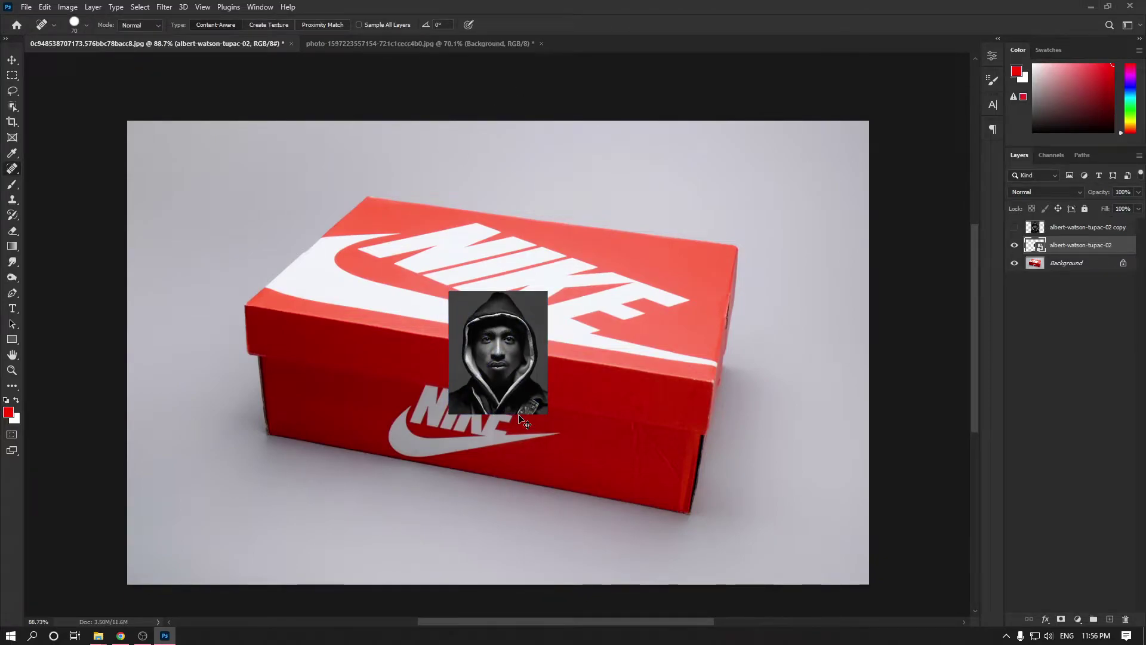
Step: Scale the smart object portrait back up to about 49.05% and inspect the sharpness of the face
key(ctrl+t)
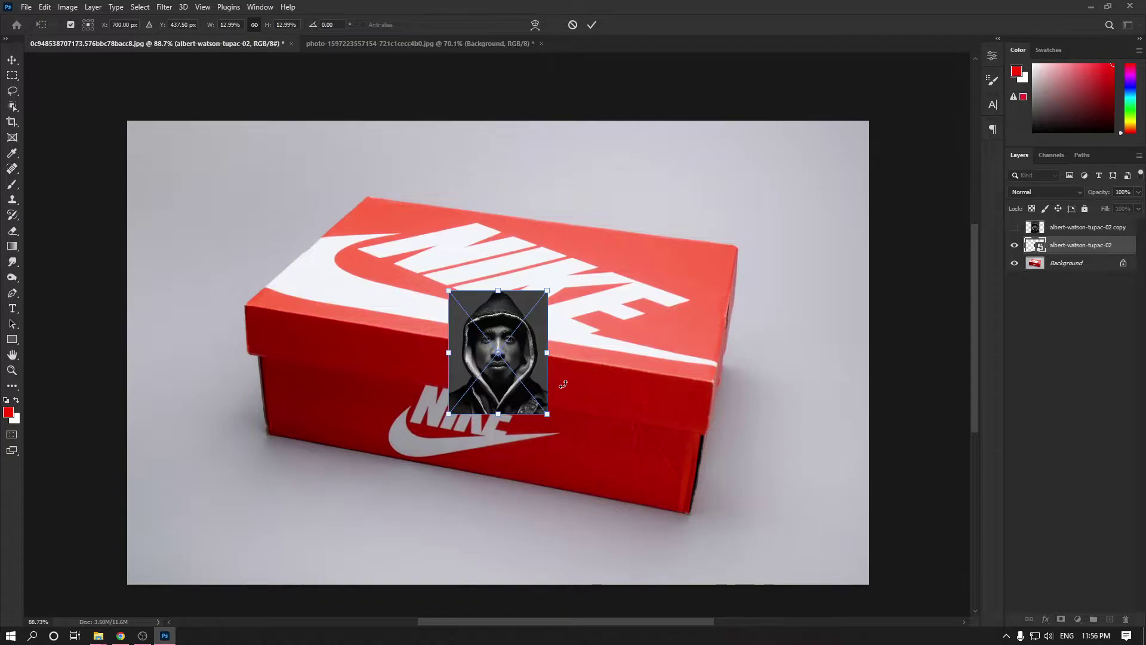
drag(546, 291, 703, 132)
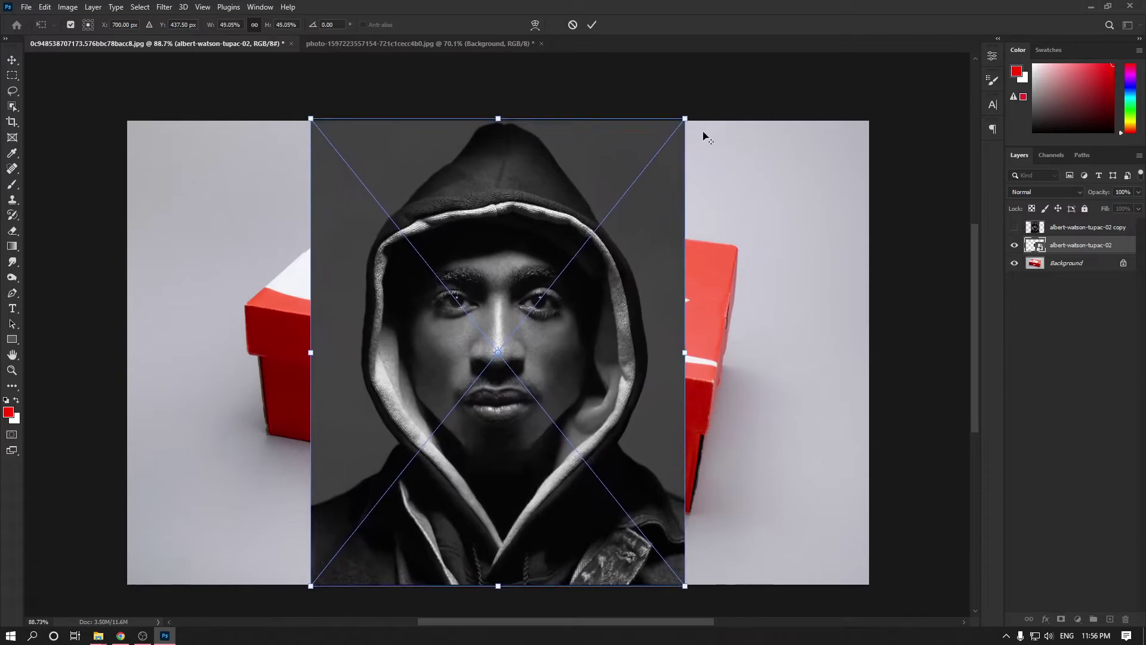
click(590, 28)
key(j)
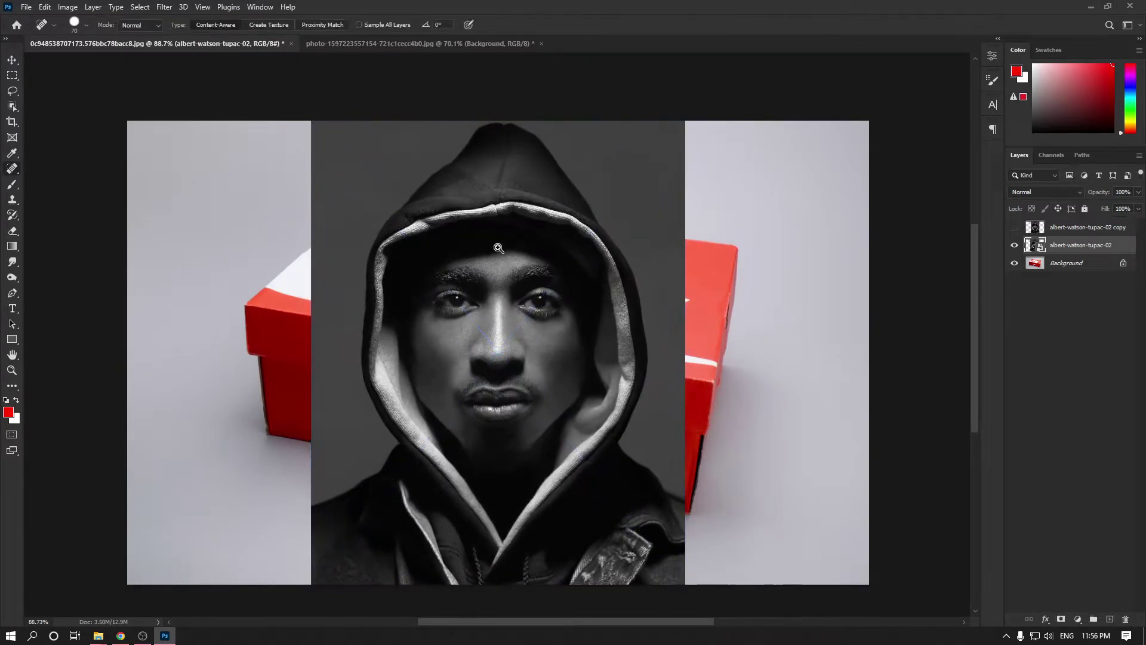
scroll(510, 260, up, 4)
scroll(510, 260, down, 2)
scroll(510, 261, down, 3)
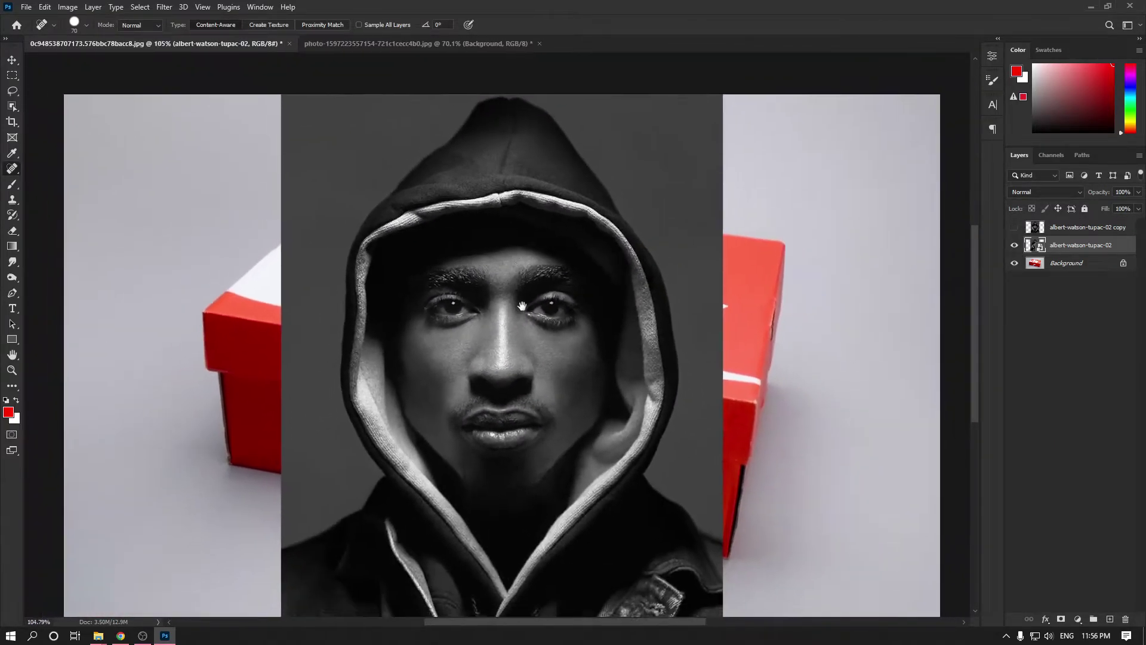
Step: Hide the smart object layer, show the rasterized copy and scale that copy down to about 13.26%
click(1014, 245)
click(1014, 227)
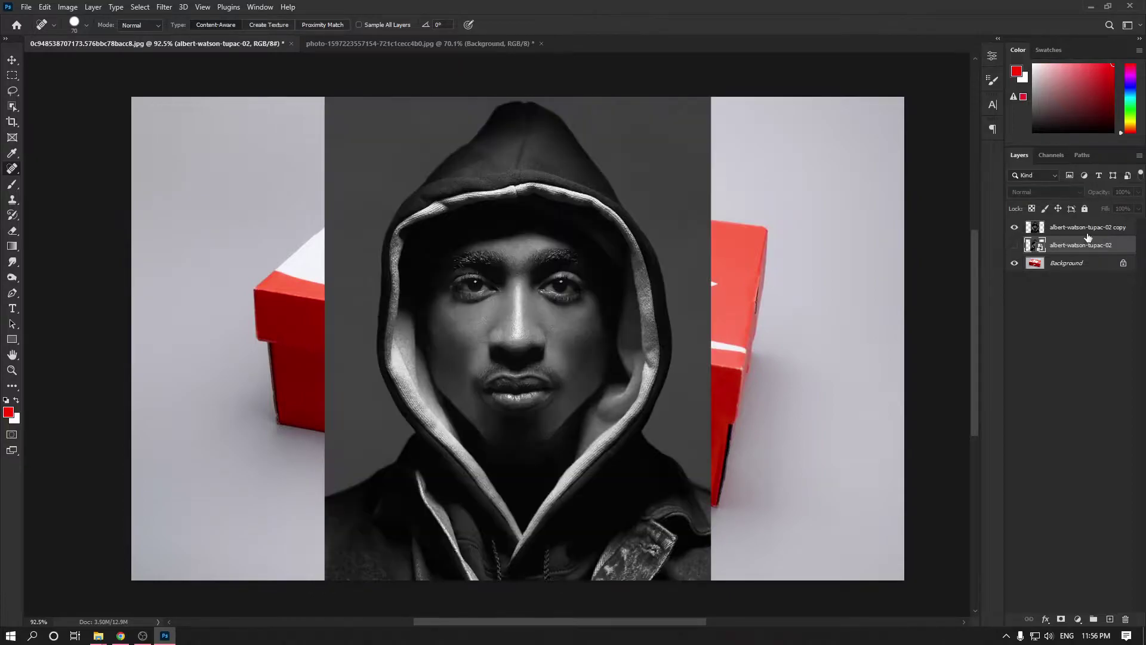
click(1086, 230)
key(ctrl+t)
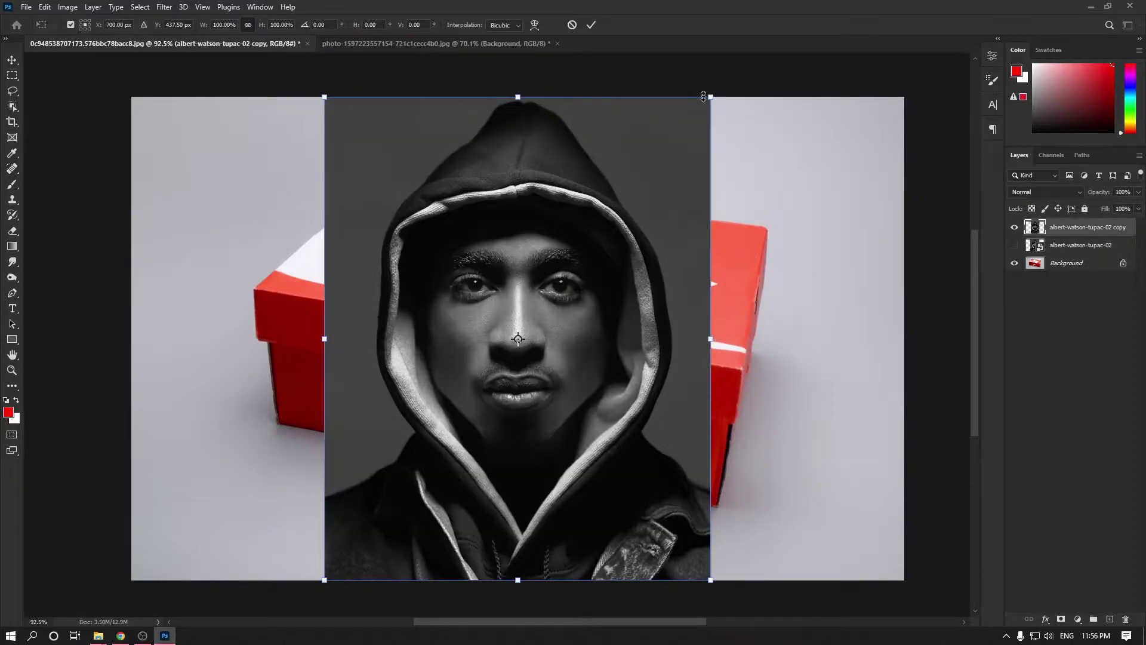
drag(715, 96, 570, 328)
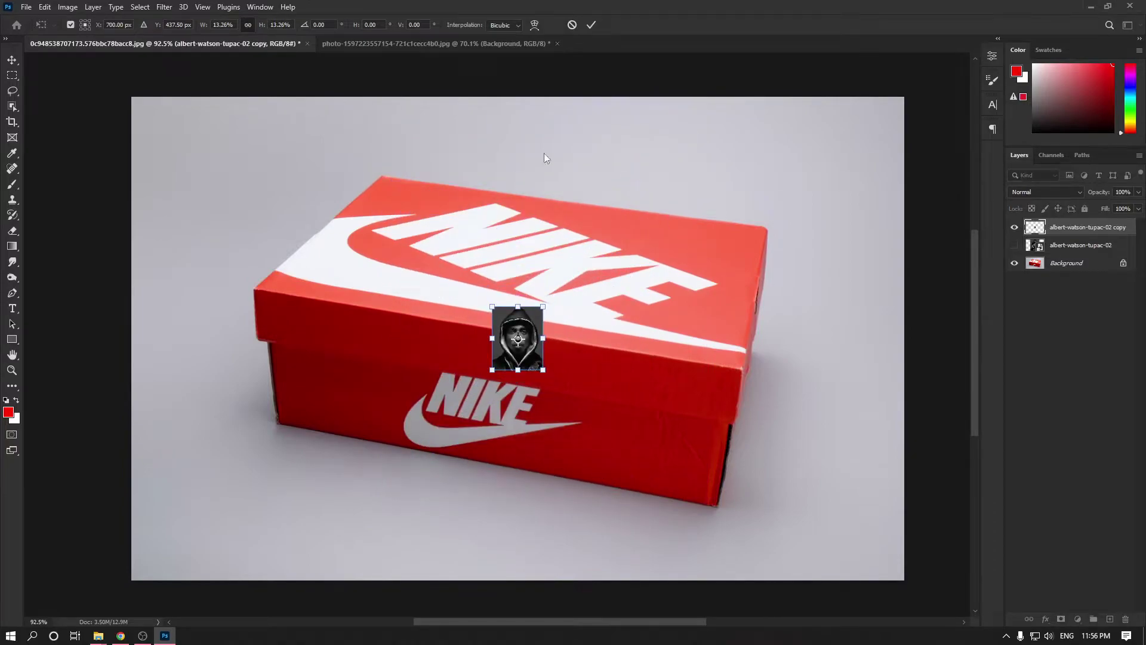
click(592, 25)
key(j)
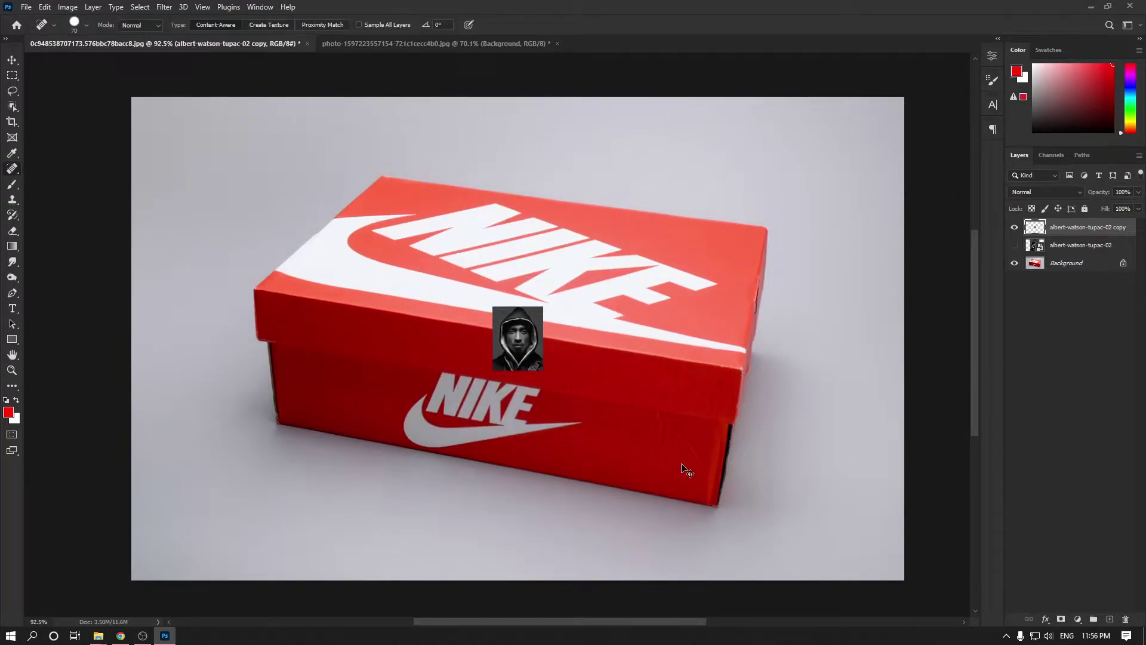
Step: Enlarge the shrunken rasterized copy by about 738.72% to nearly fill the canvas height again
key(ctrl+t)
drag(544, 304, 714, 101)
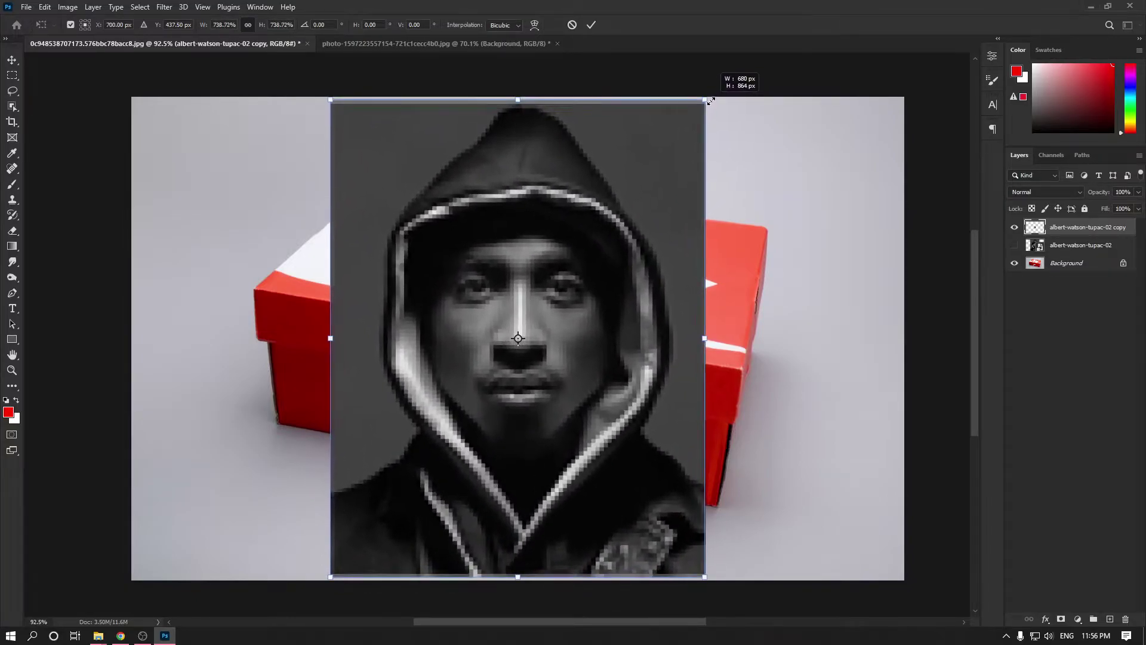
click(592, 25)
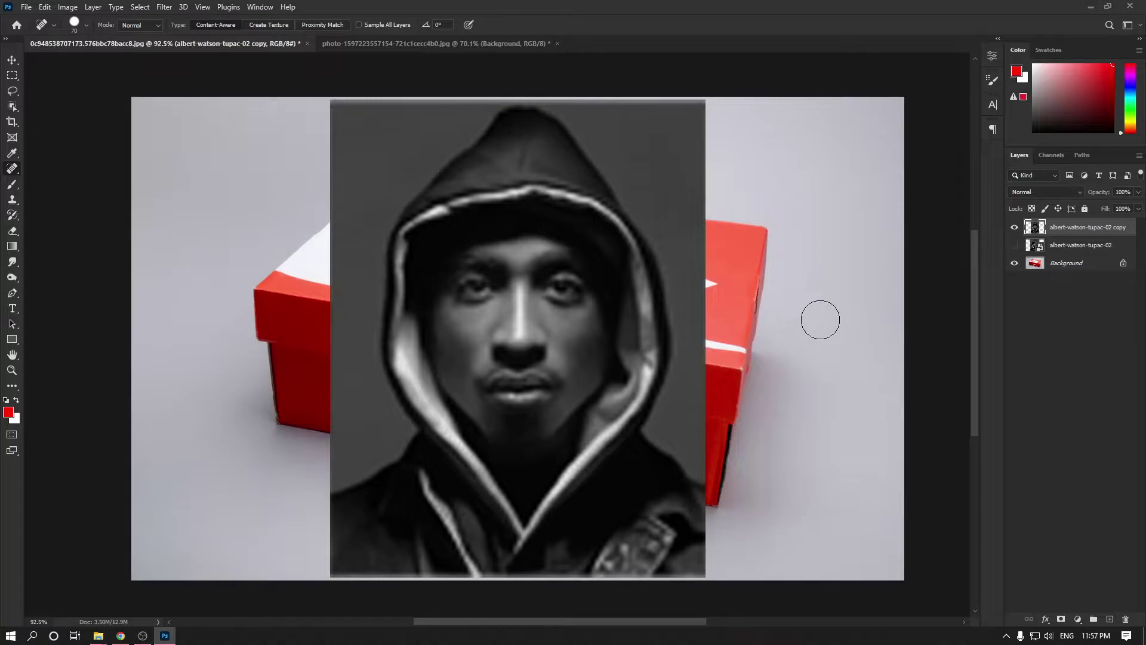
Step: Show the smart object layer and toggle the rasterized copy's visibility to compare the image quality of both layers
click(1015, 230)
click(1015, 246)
click(1065, 248)
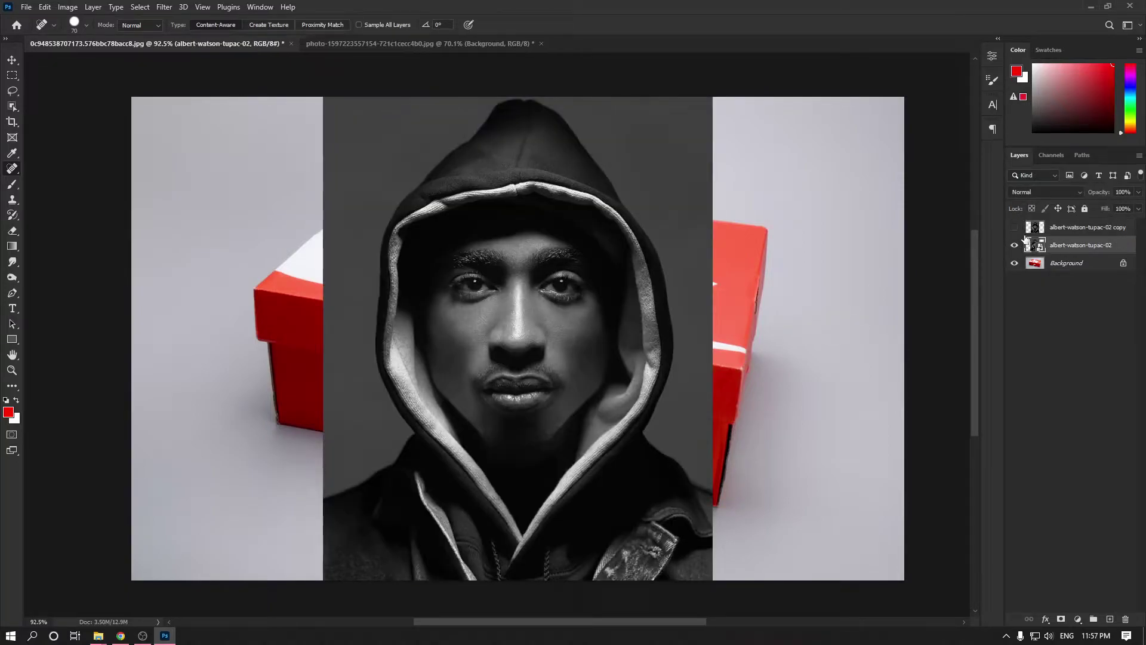
click(1015, 228)
click(1015, 228)
click(1015, 227)
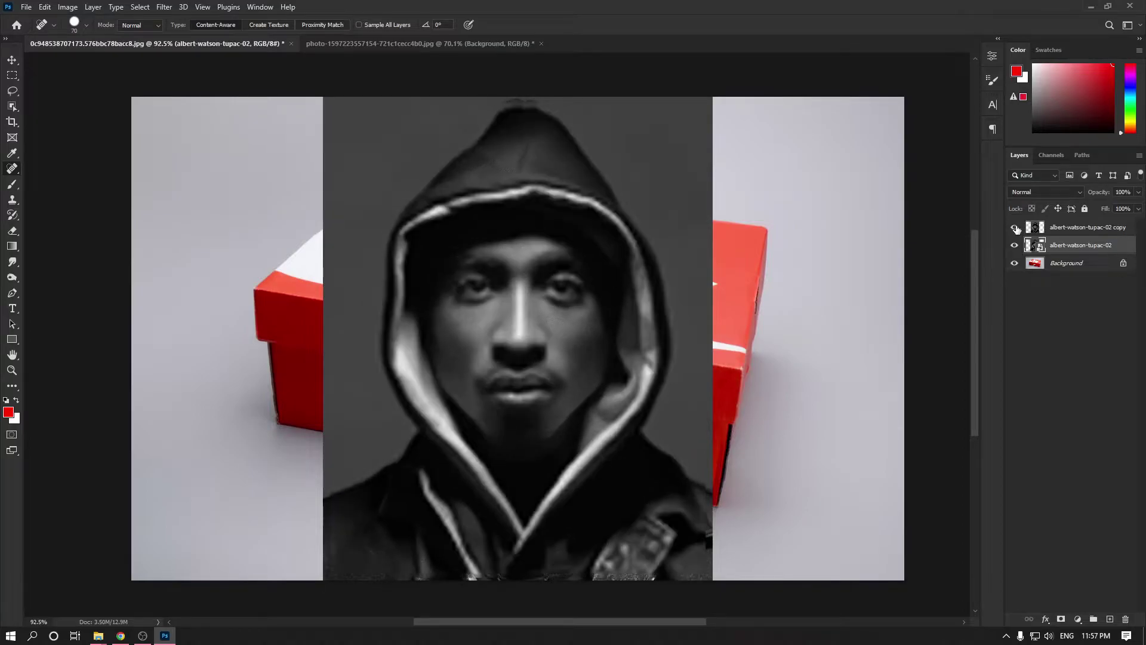
Step: Delete the rasterized copy layer and leave the smart object's transform without changing it
click(1073, 229)
key(Delete)
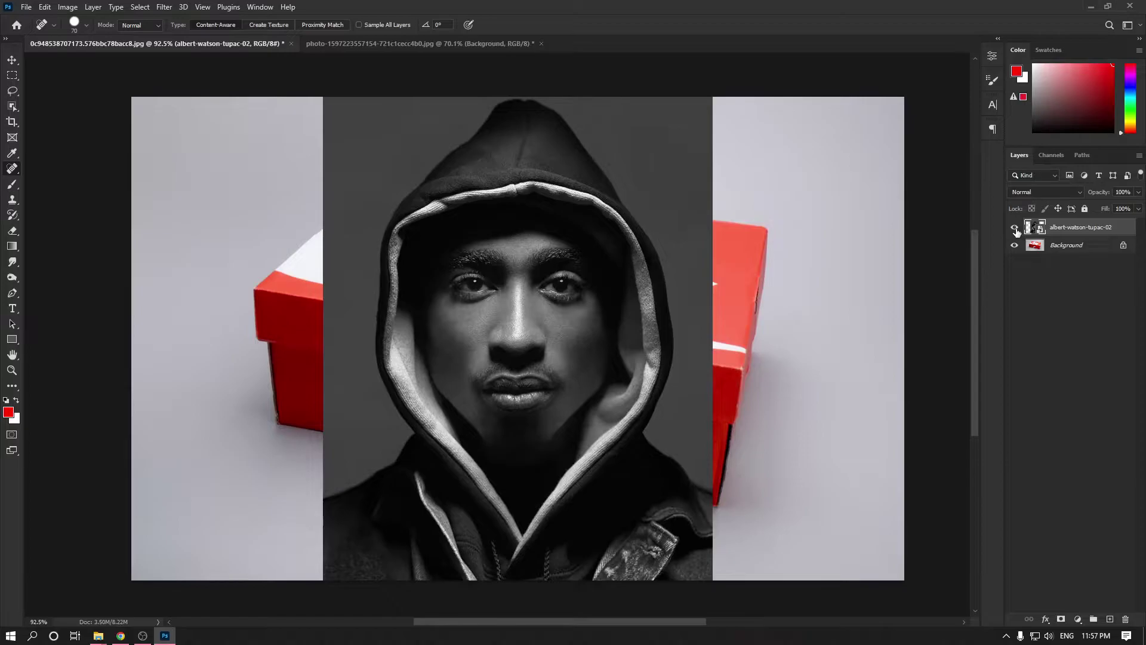
key(ctrl+t)
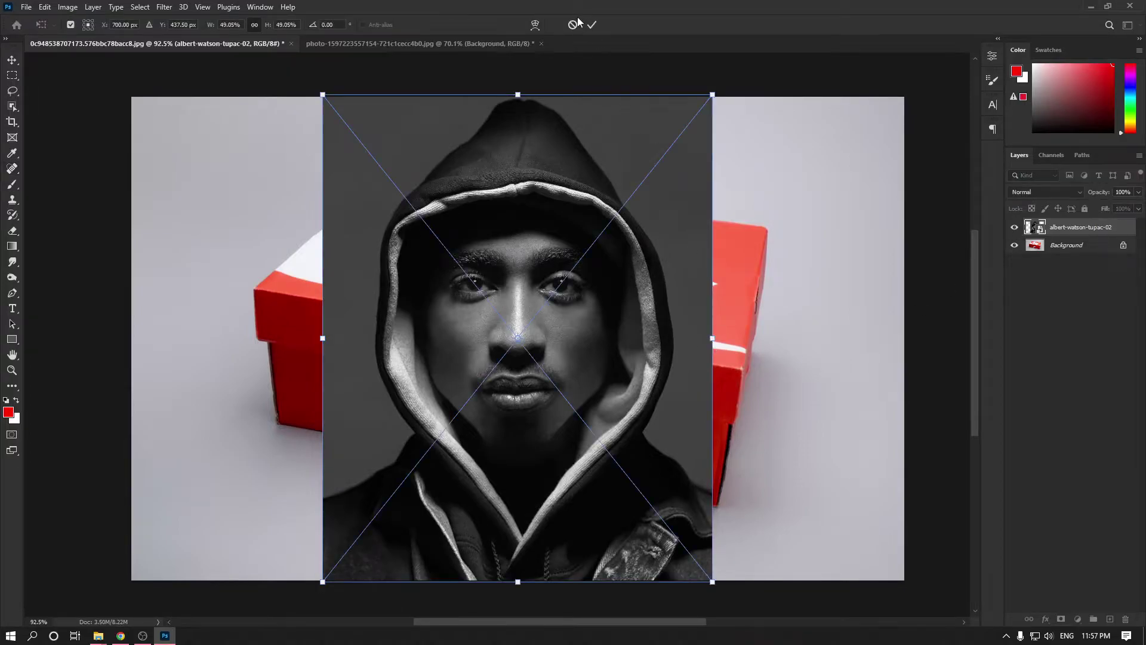
click(573, 24)
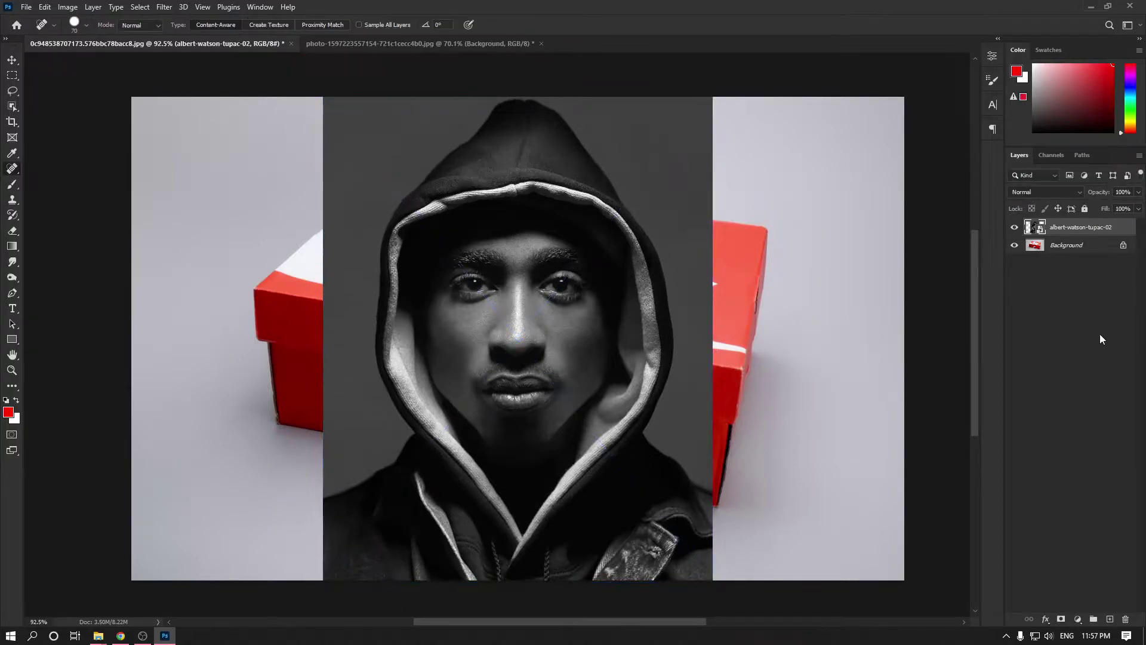
Step: Apply an Exposure adjustment of about +3.08 to the portrait smart object
click(67, 7)
mouse_move(117, 40)
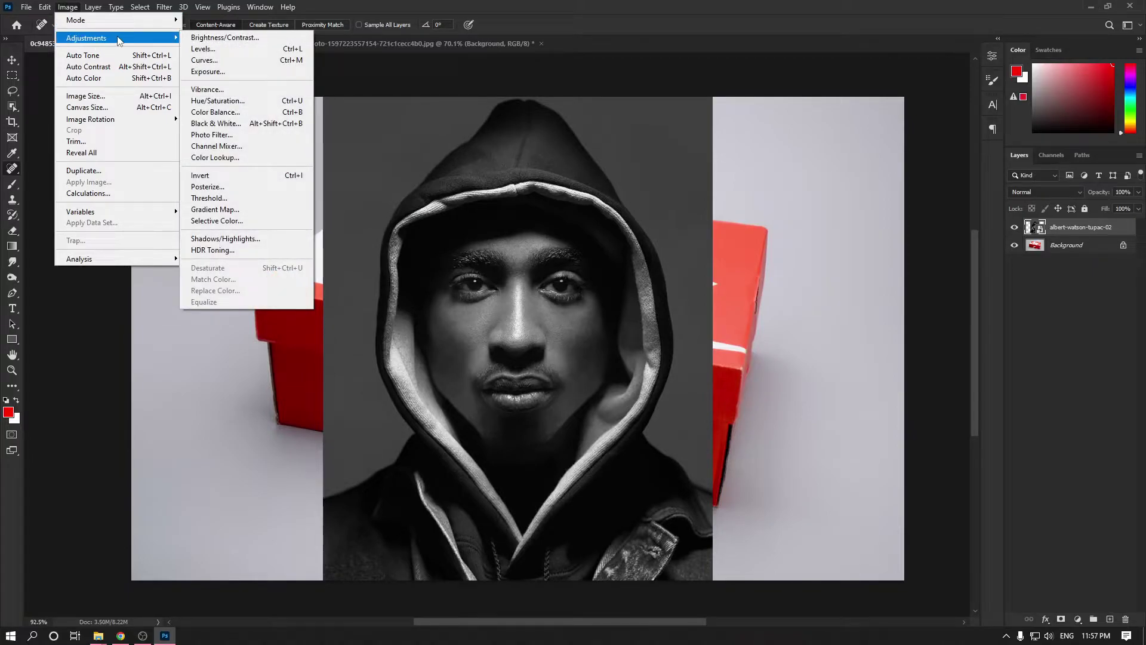
click(208, 71)
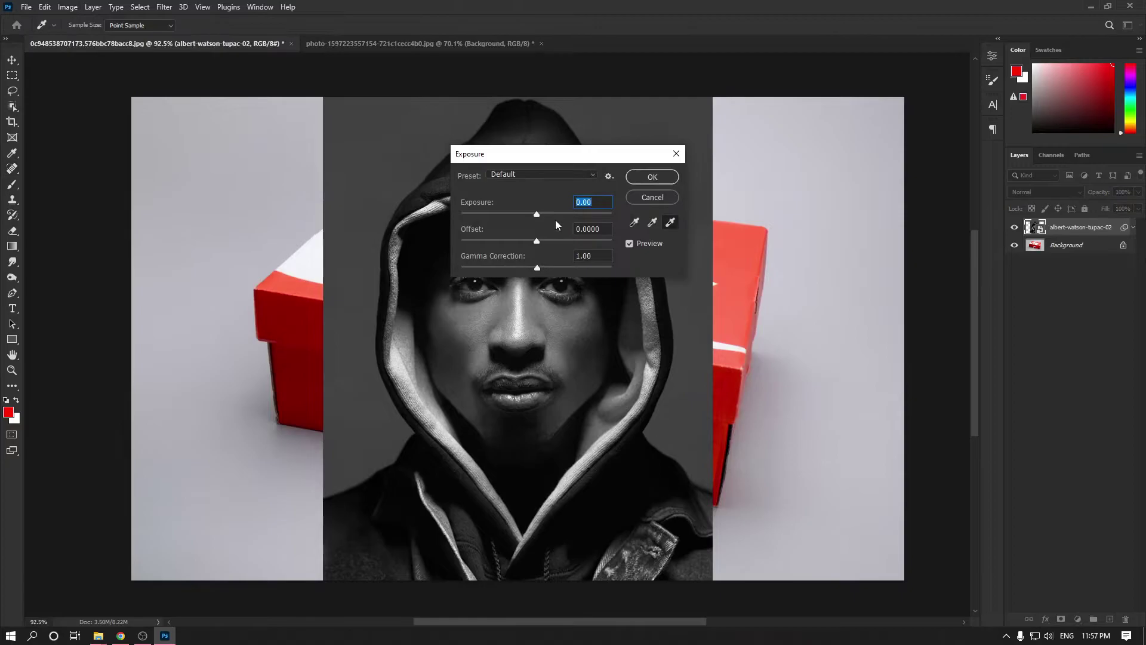
drag(552, 214, 572, 214)
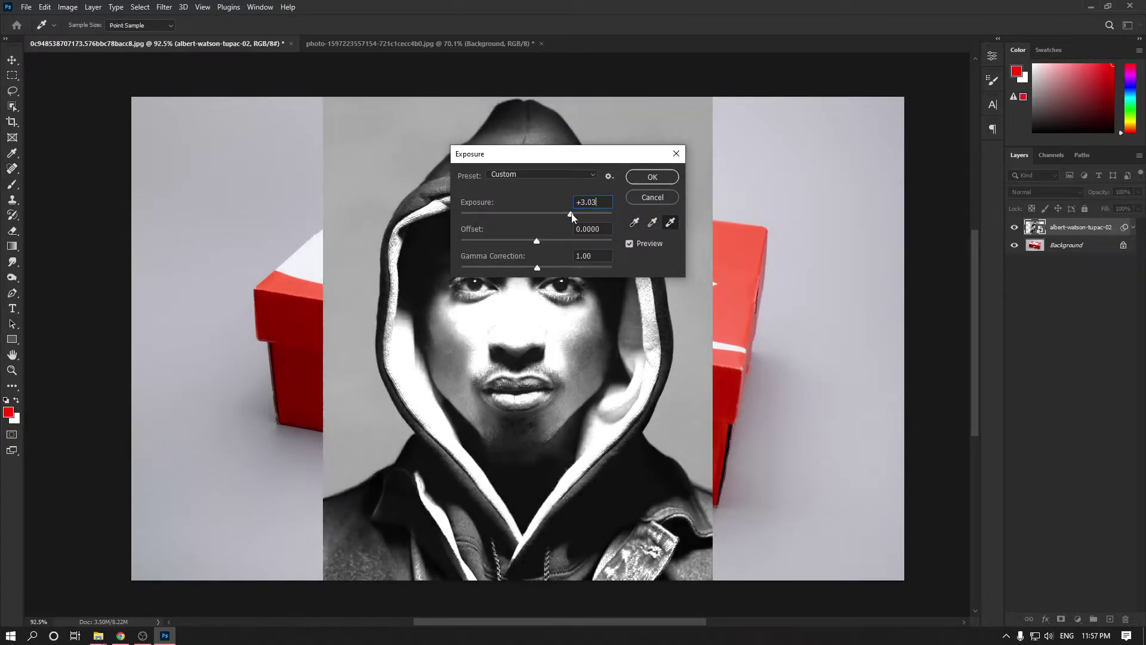
click(668, 181)
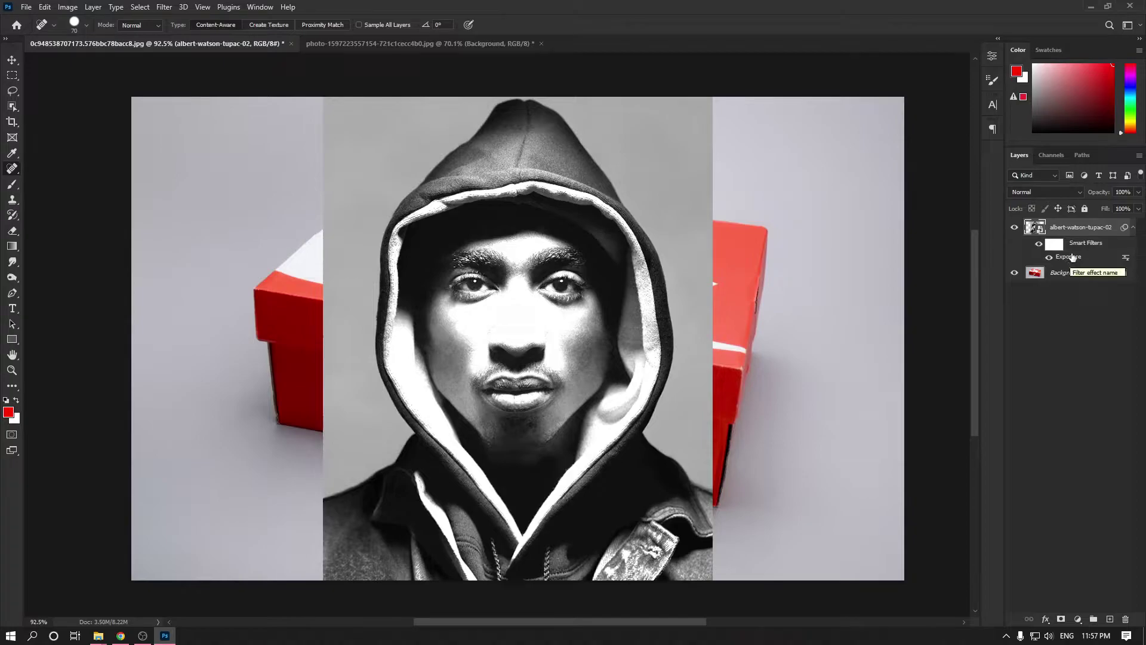
Step: Toggle the portrait's smart filters off and on, and edit the Exposure filter to remove the brightening
click(1039, 246)
click(1039, 246)
double_click(1068, 258)
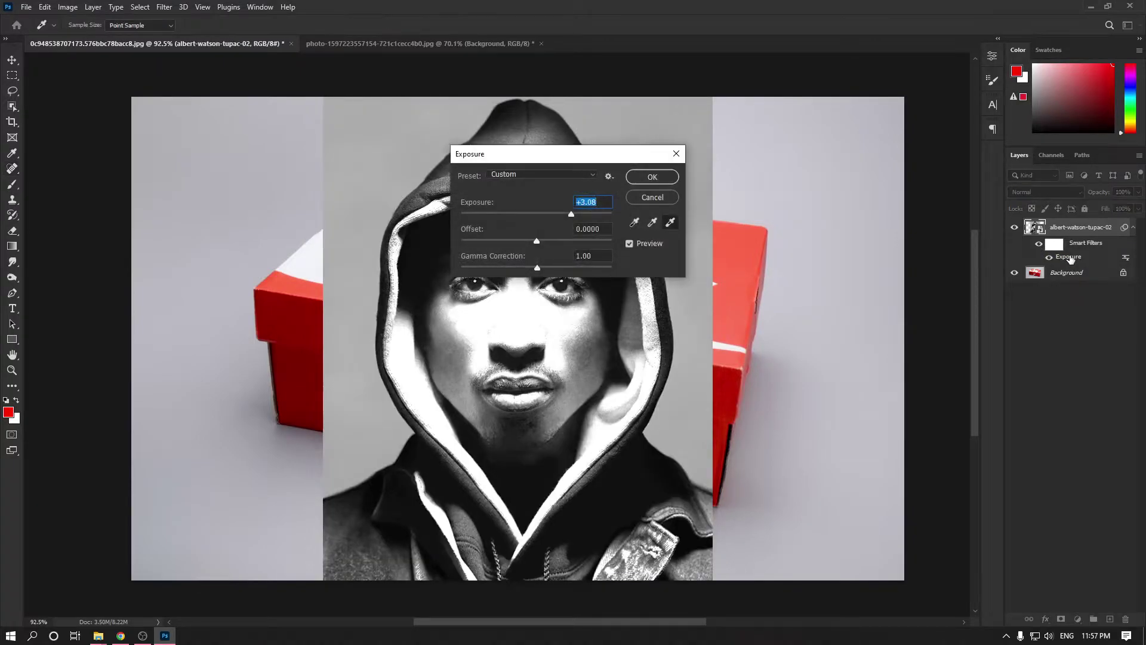
drag(561, 210, 537, 217)
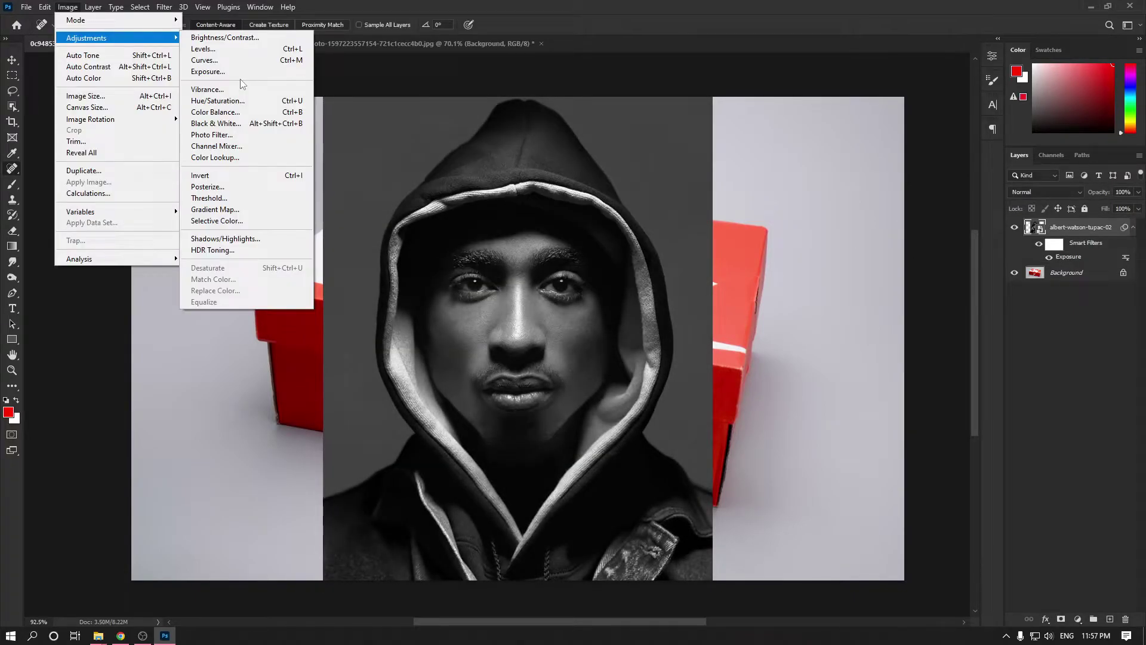
click(217, 100)
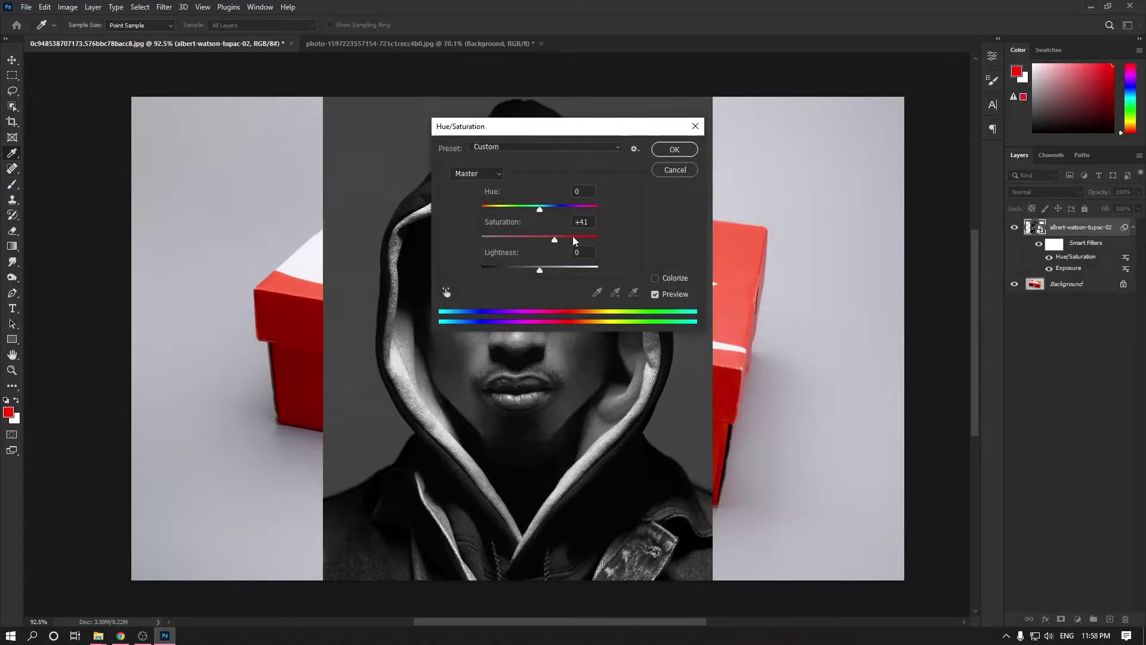
drag(561, 242, 562, 240)
drag(539, 209, 505, 212)
click(675, 170)
Step: Apply an Invert adjustment to the portrait smart object and toggle the filter's visibility to compare the effect
click(67, 7)
mouse_move(99, 42)
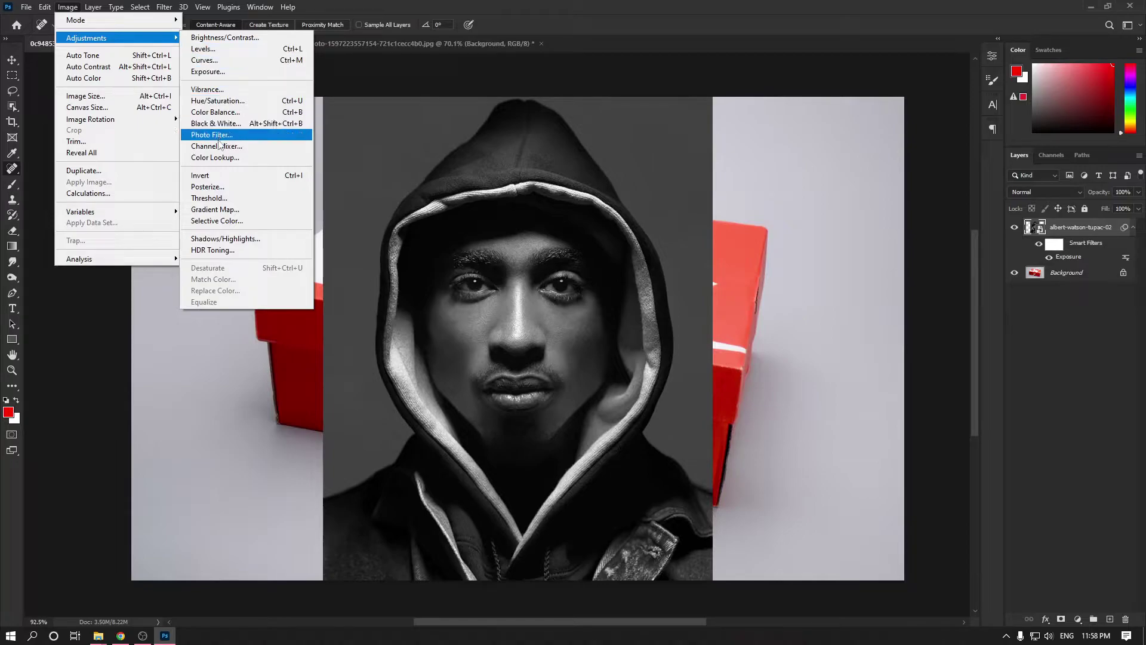
click(225, 176)
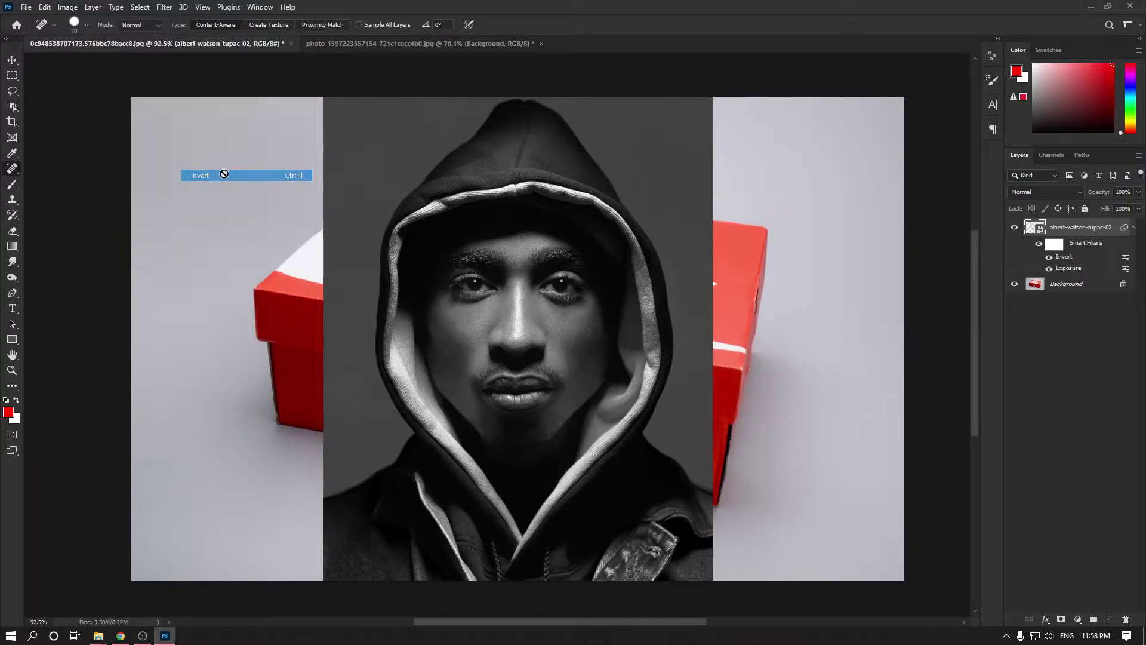
click(1049, 258)
click(1049, 258)
click(1049, 258)
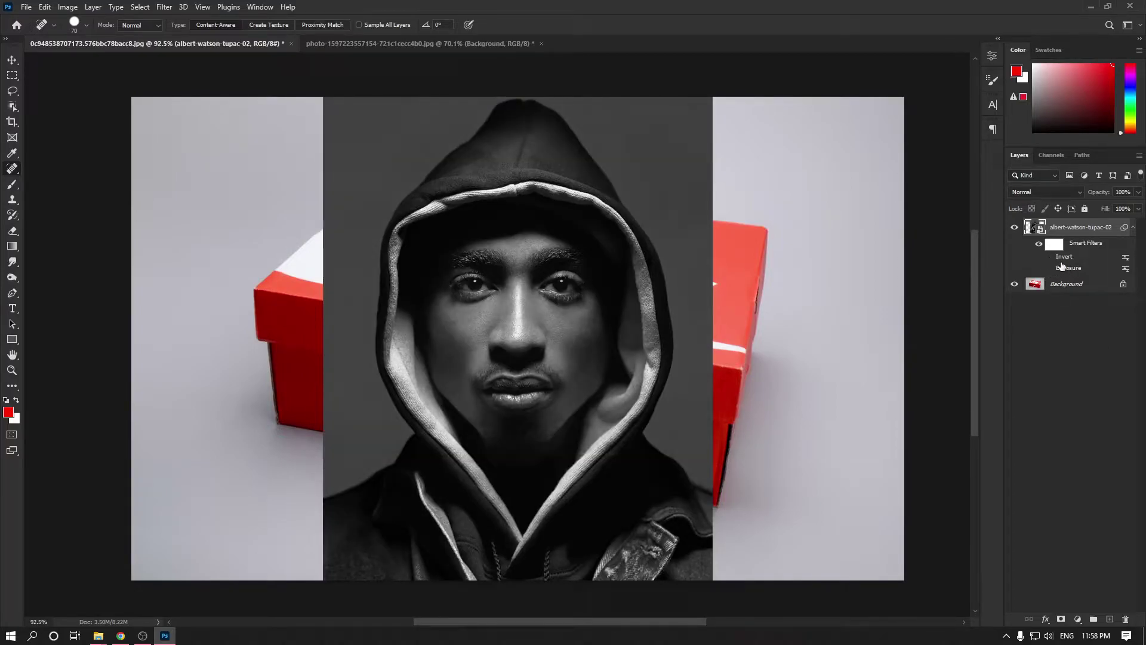
click(1049, 256)
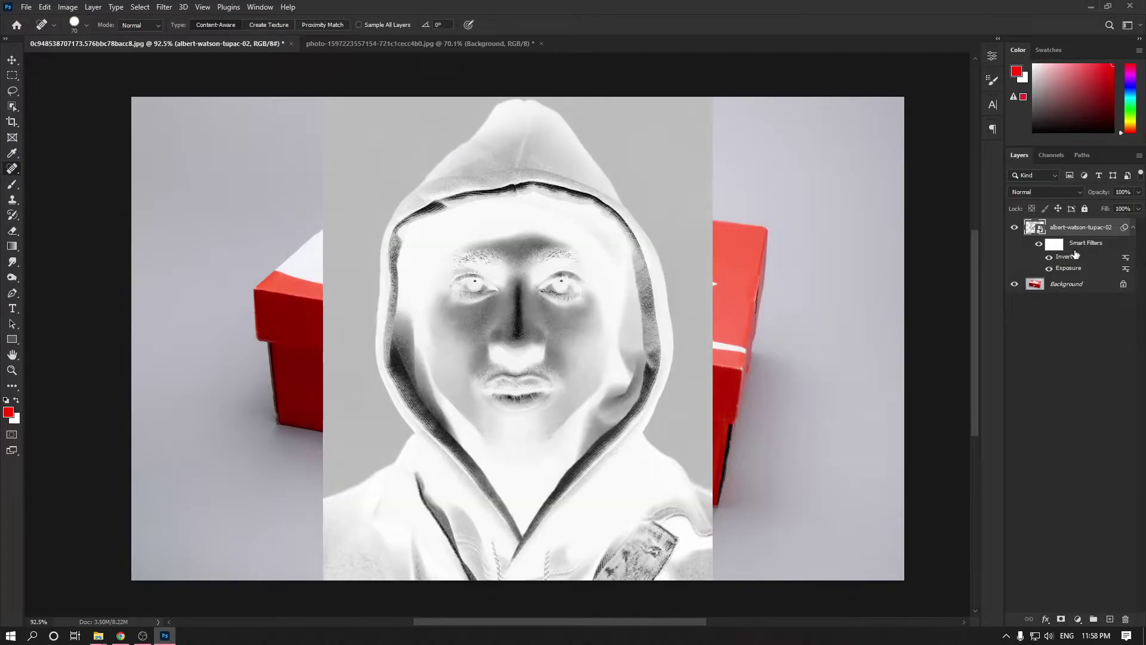
Step: Delete the smart filters from the portrait layer and rasterize the layer
drag(1080, 257, 1126, 619)
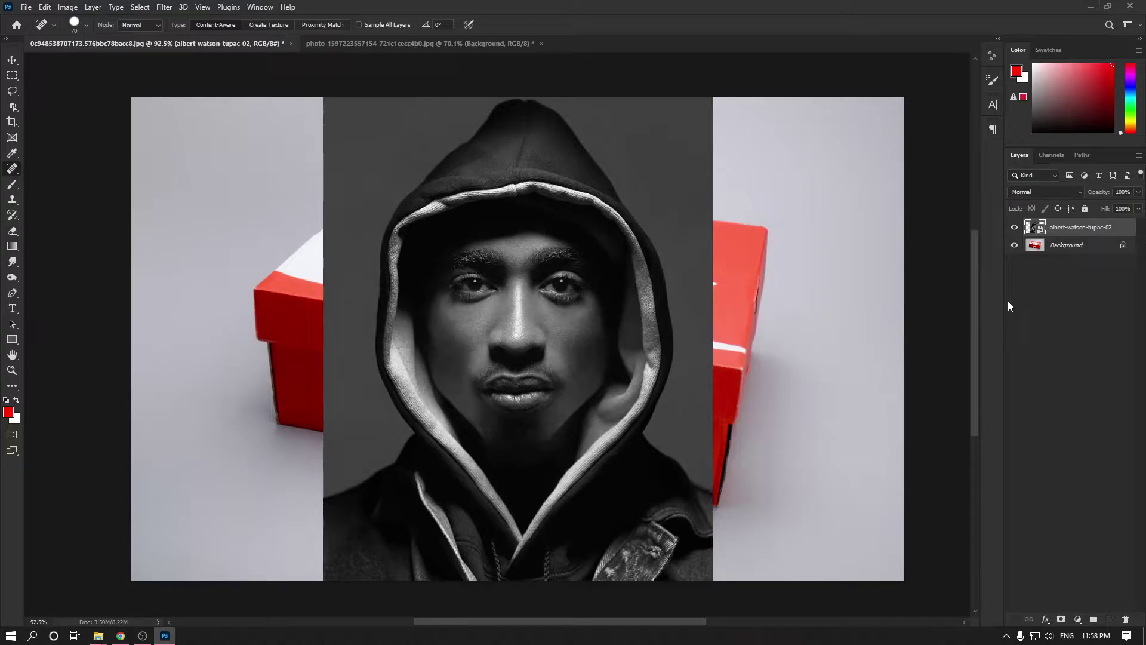
click(1014, 227)
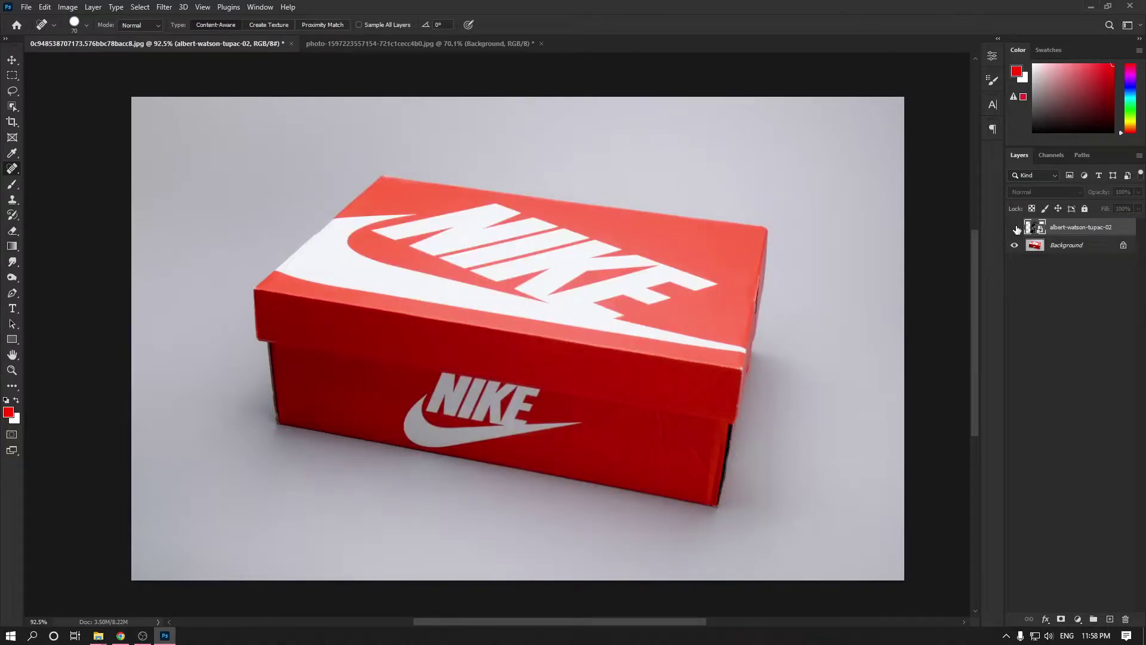
click(1014, 227)
right_click(1078, 226)
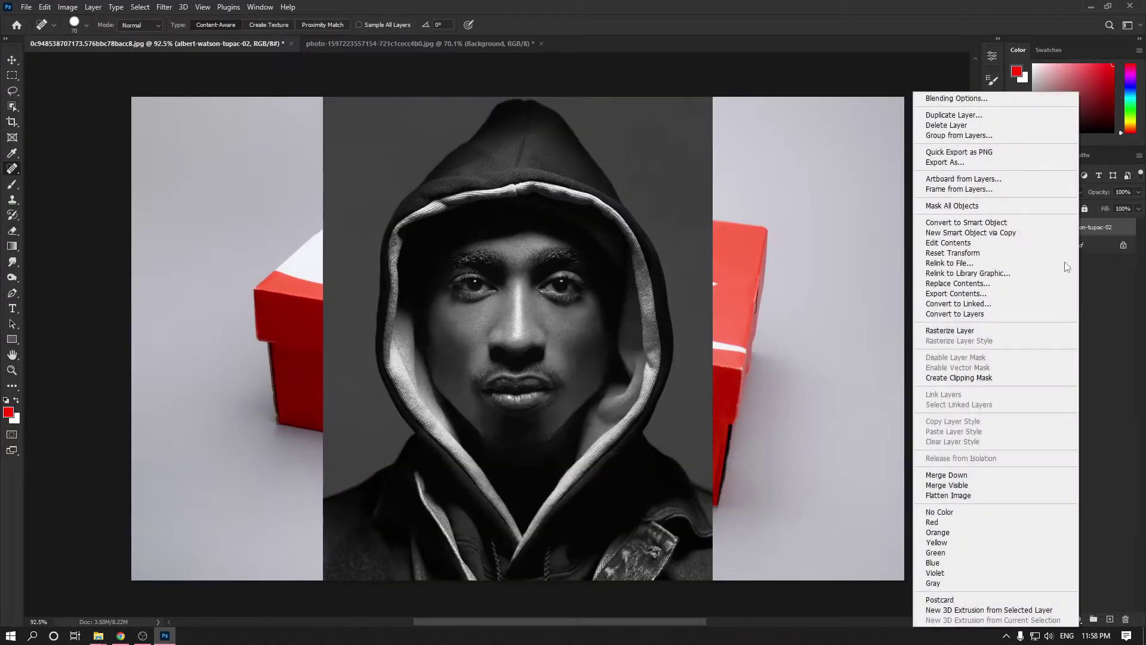
click(941, 332)
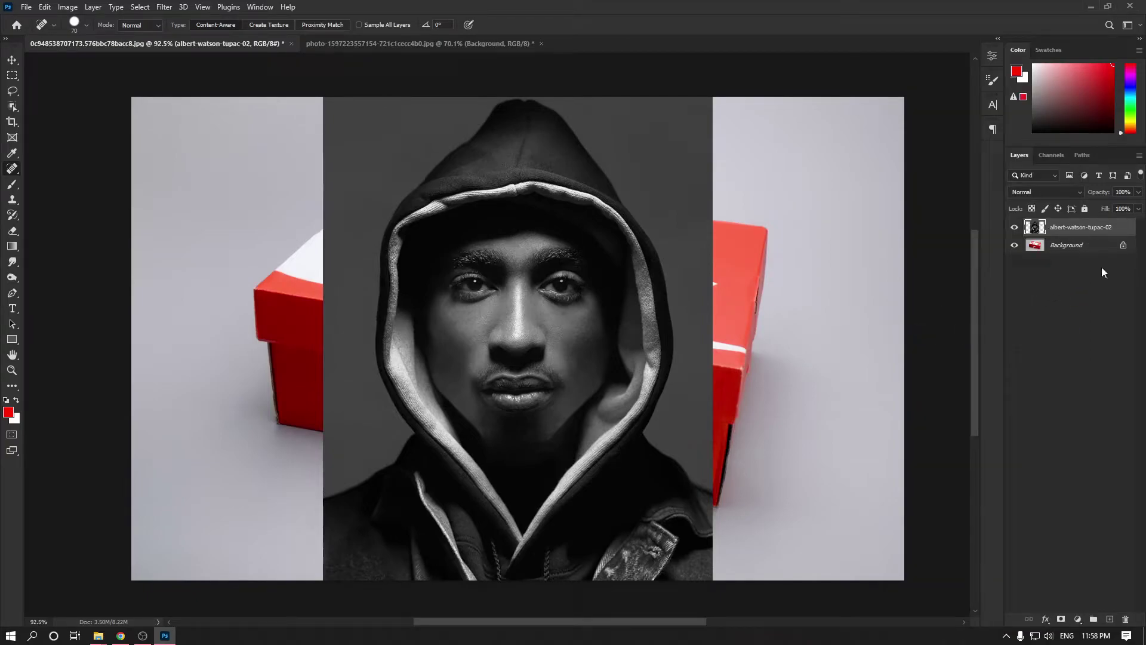
Step: Convert the rasterized portrait back to a smart object and delete the layer
right_click(1124, 230)
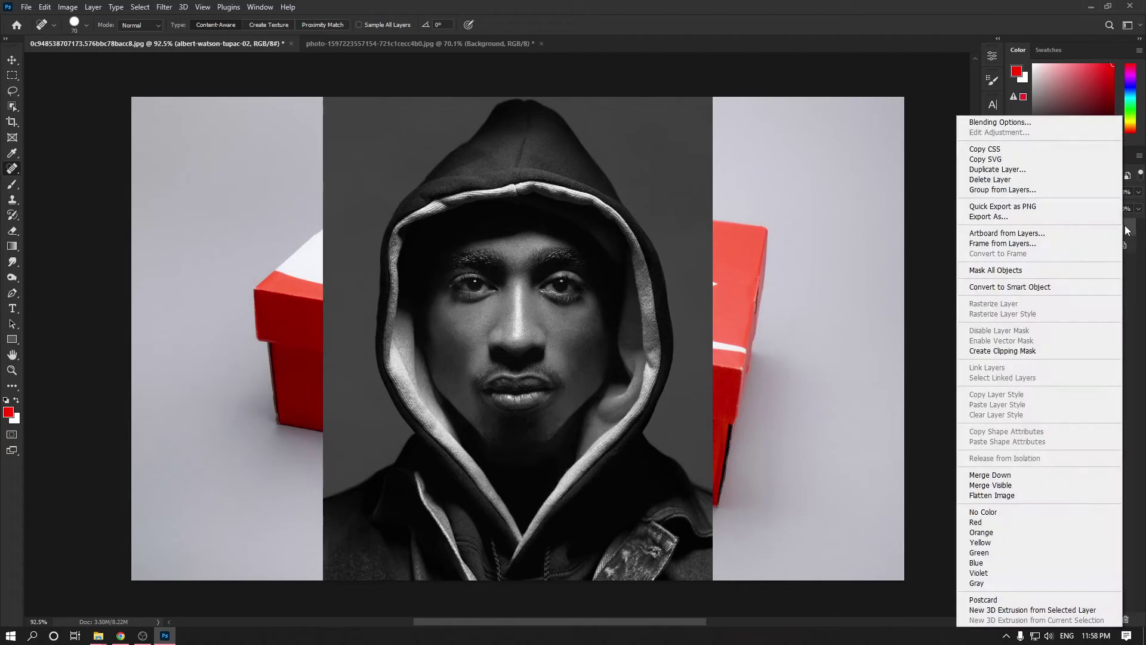
click(1009, 288)
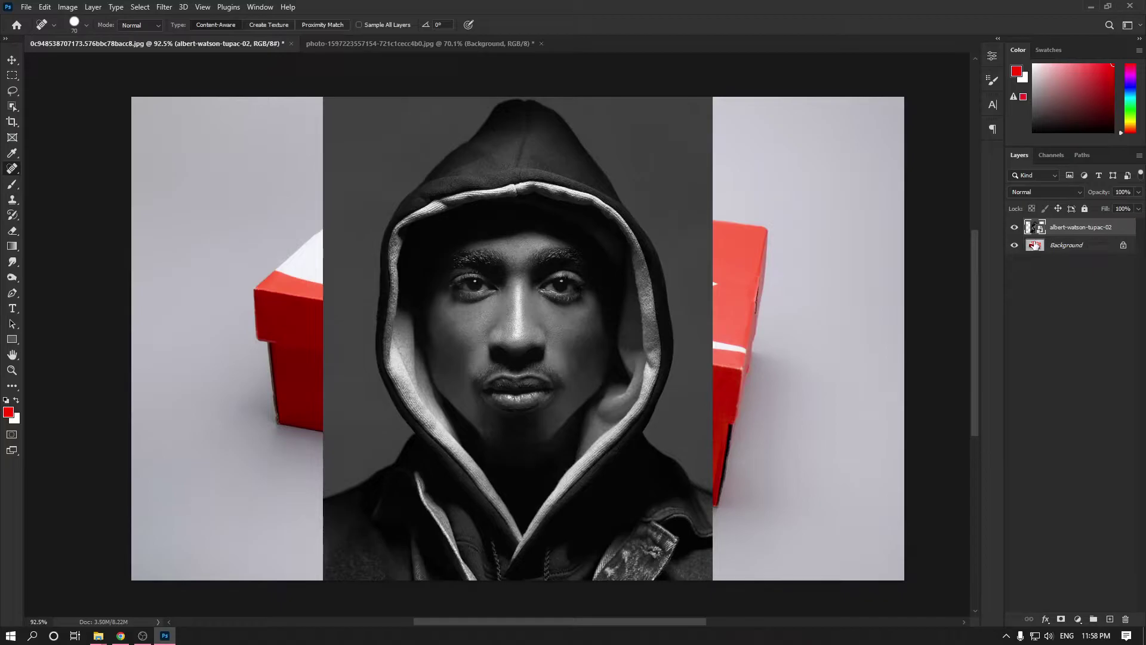
key(Delete)
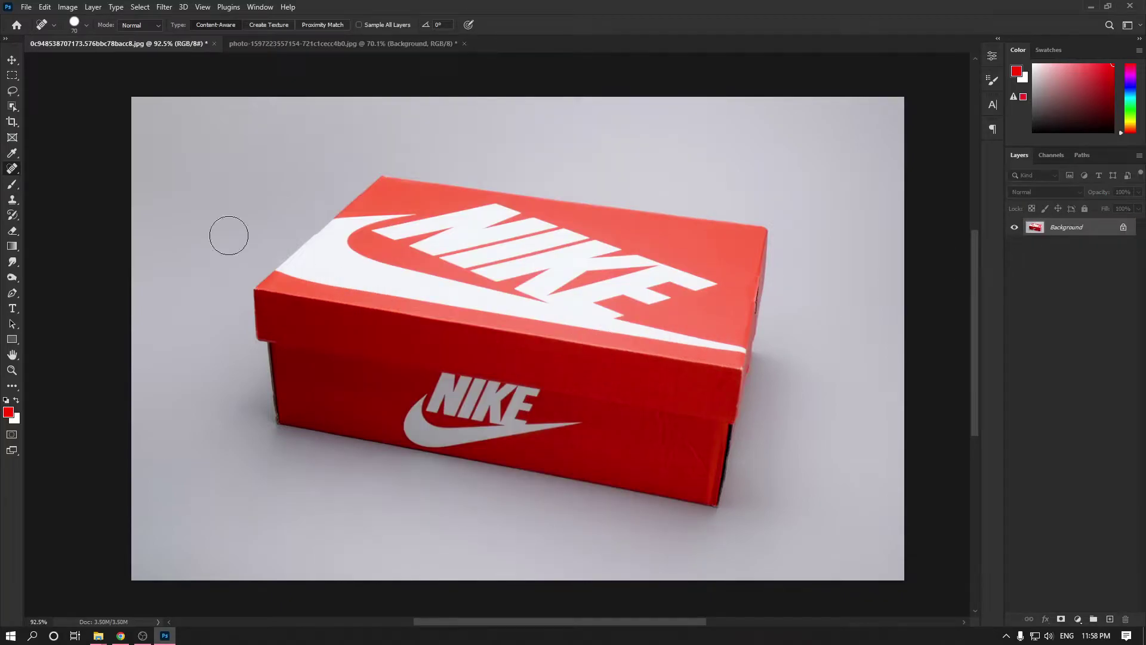
Step: Marquee-select a rectangle around the shoe box and try filling it with bright green on the Background layer
click(12, 76)
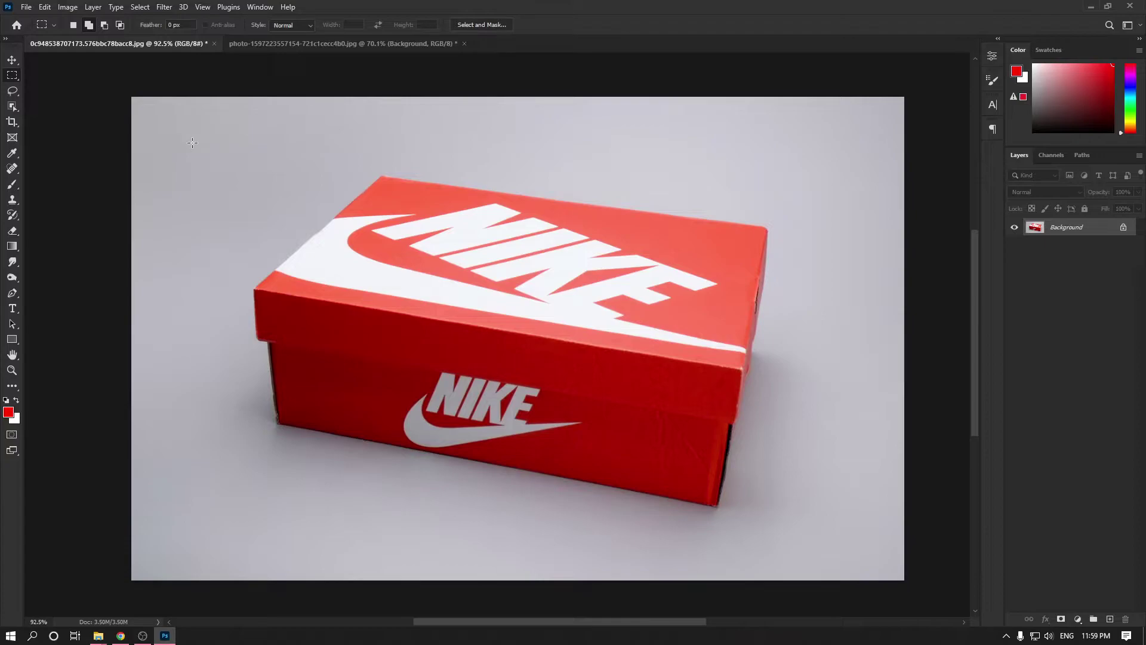
drag(197, 130, 804, 502)
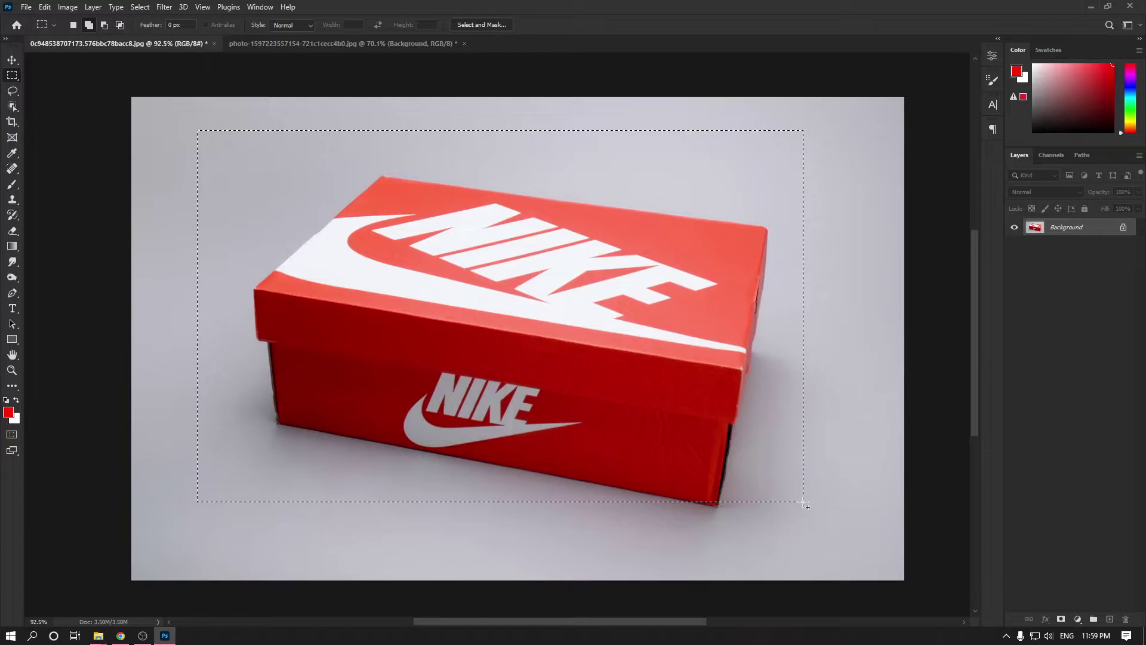
drag(1131, 129, 1134, 113)
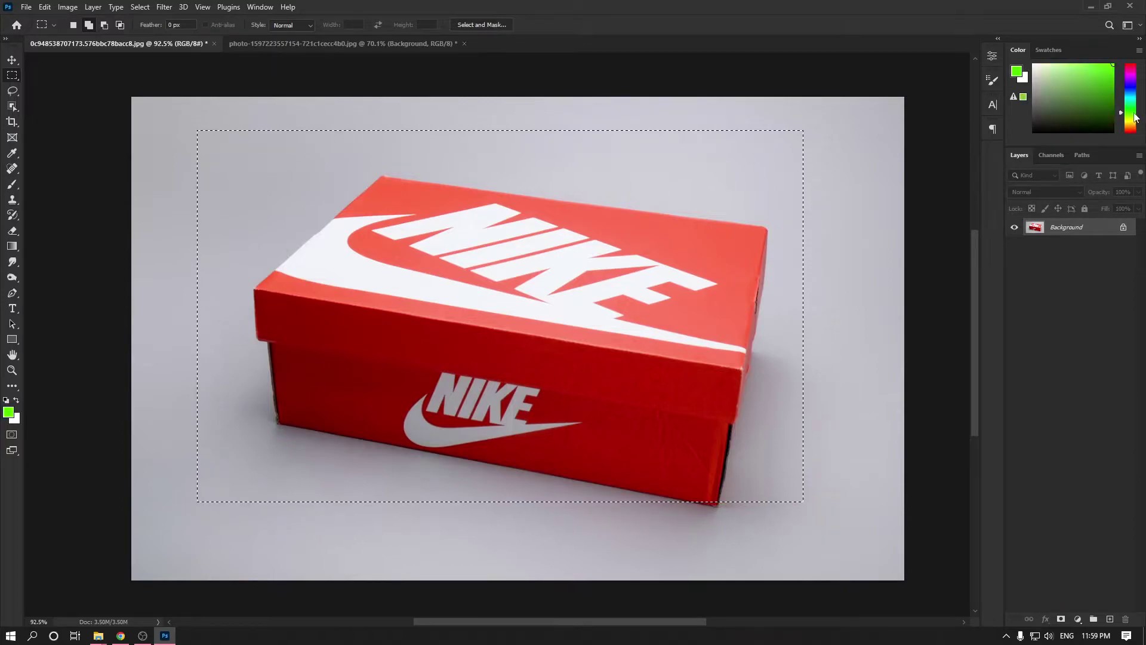
key(alt+BackSpace)
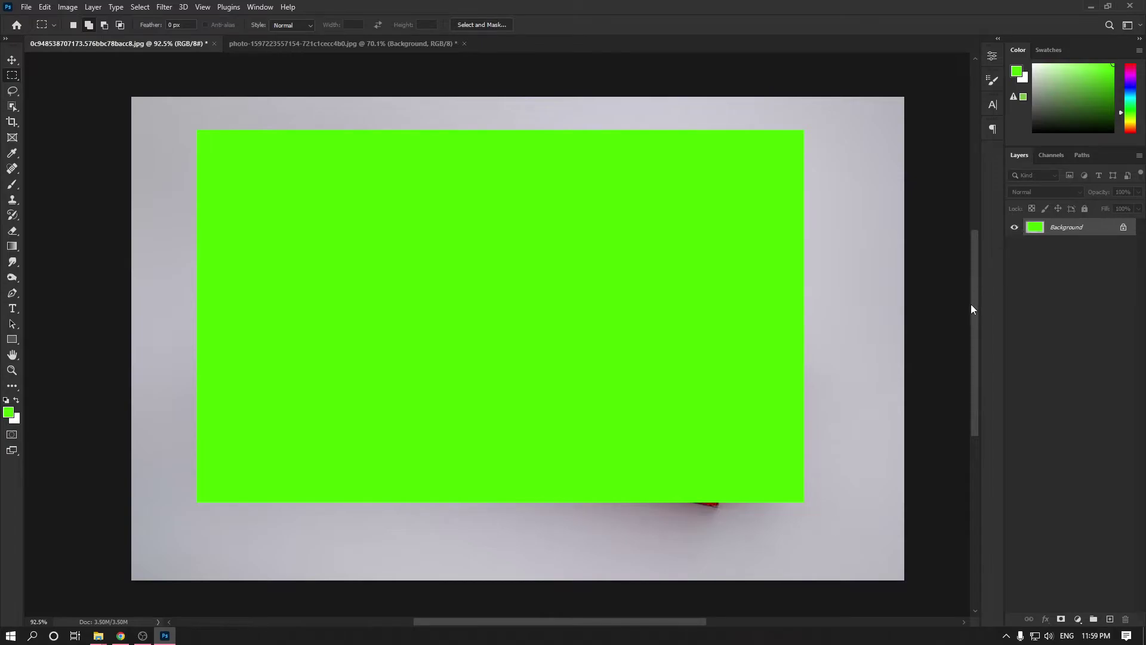
key(ctrl+z)
Step: Fill the rectangular selection with bright green on a new layer and deselect it
key(ctrl+shift+n)
key(Return)
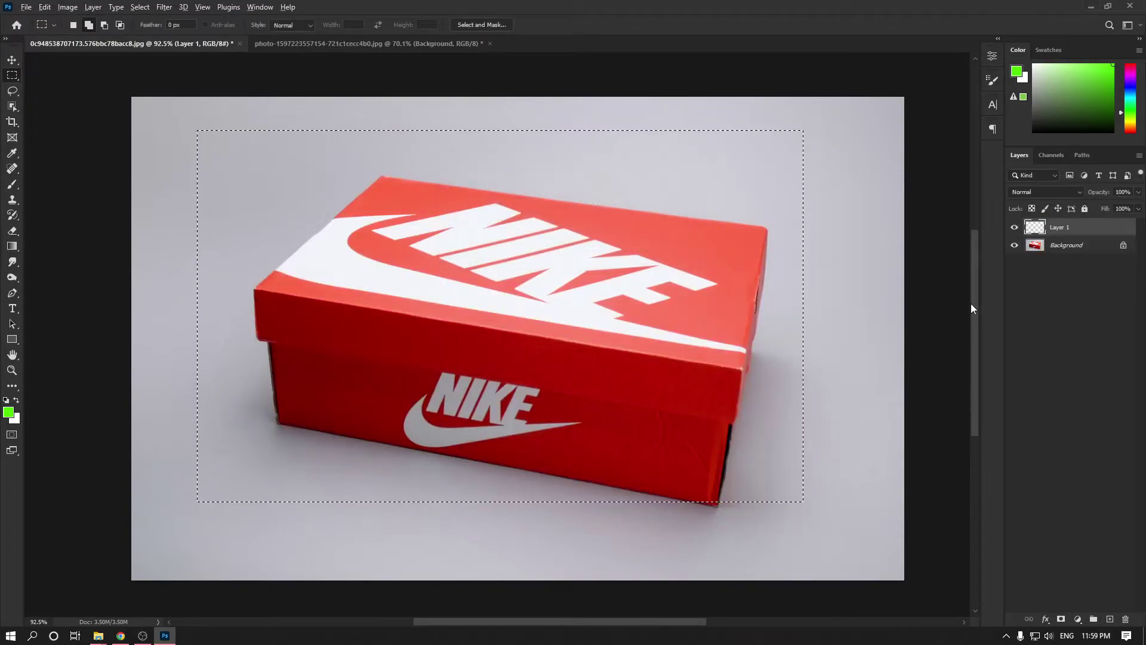
key(alt+BackSpace)
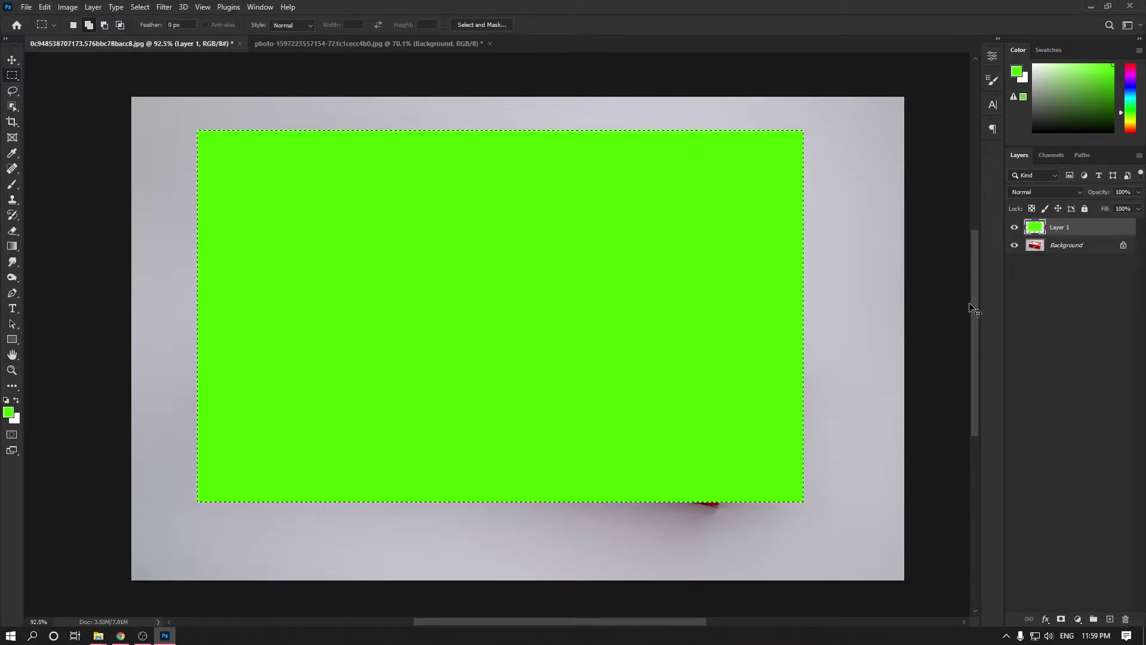
click(863, 297)
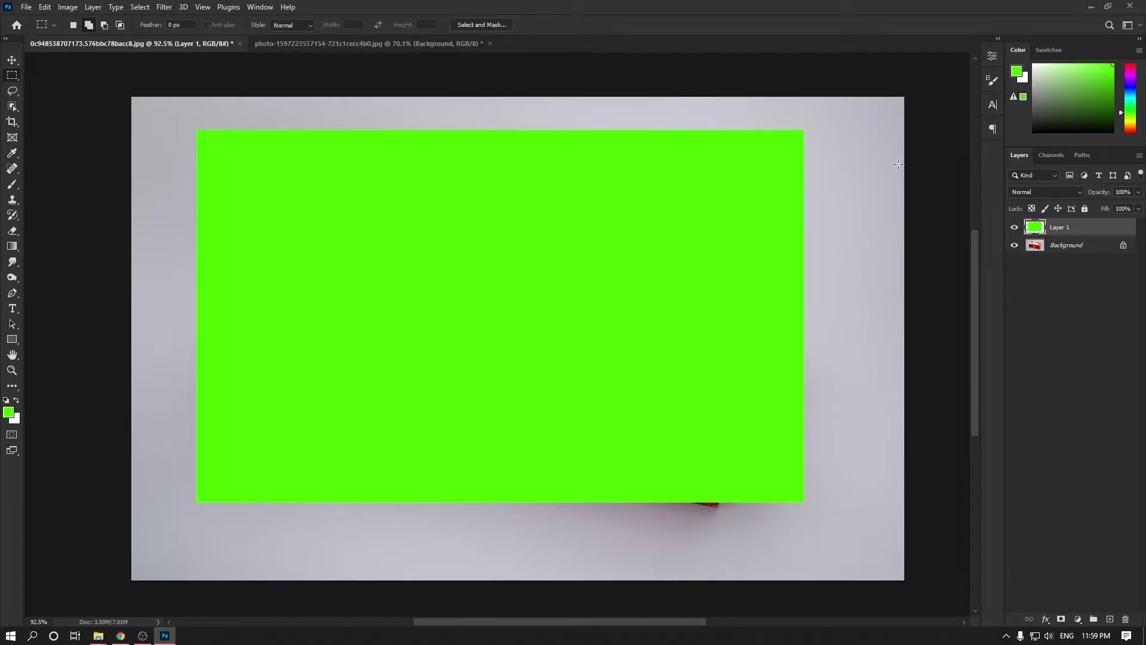
Step: Convert the green rectangle layer to a smart object and lower its opacity to 50%
right_click(1105, 230)
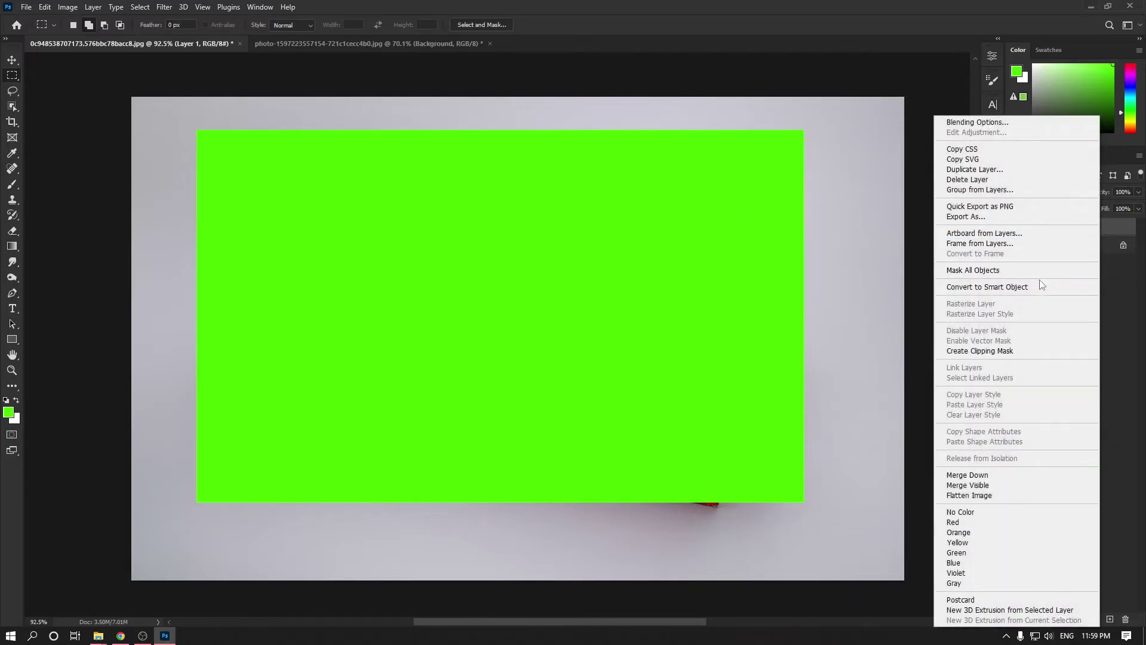
click(1001, 289)
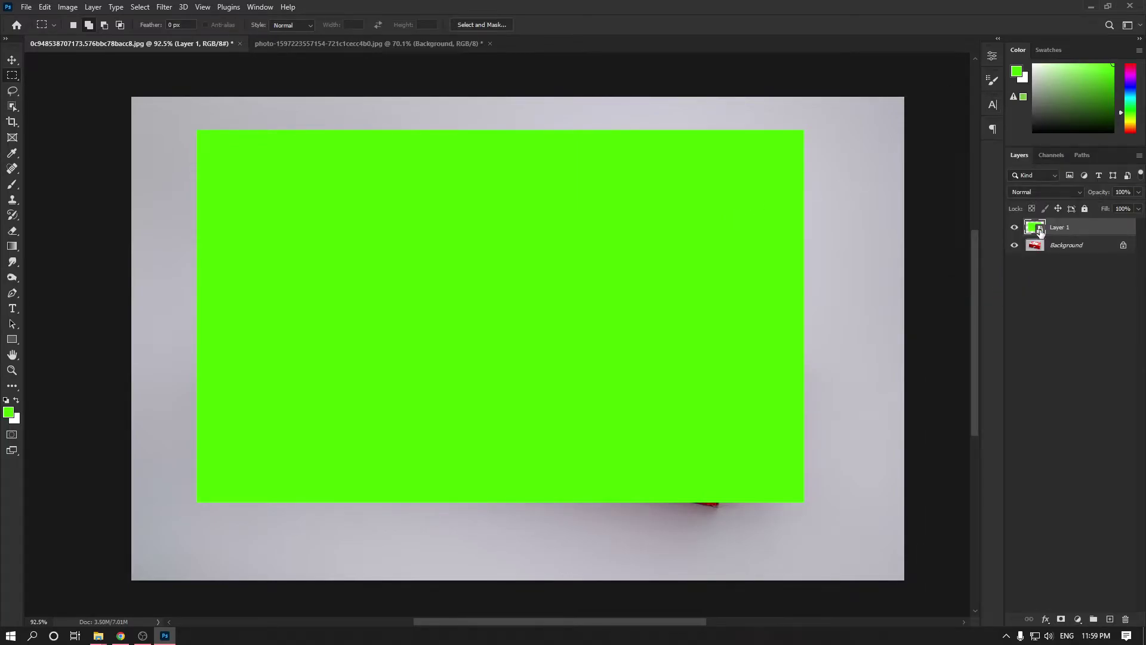
drag(1098, 196, 1076, 197)
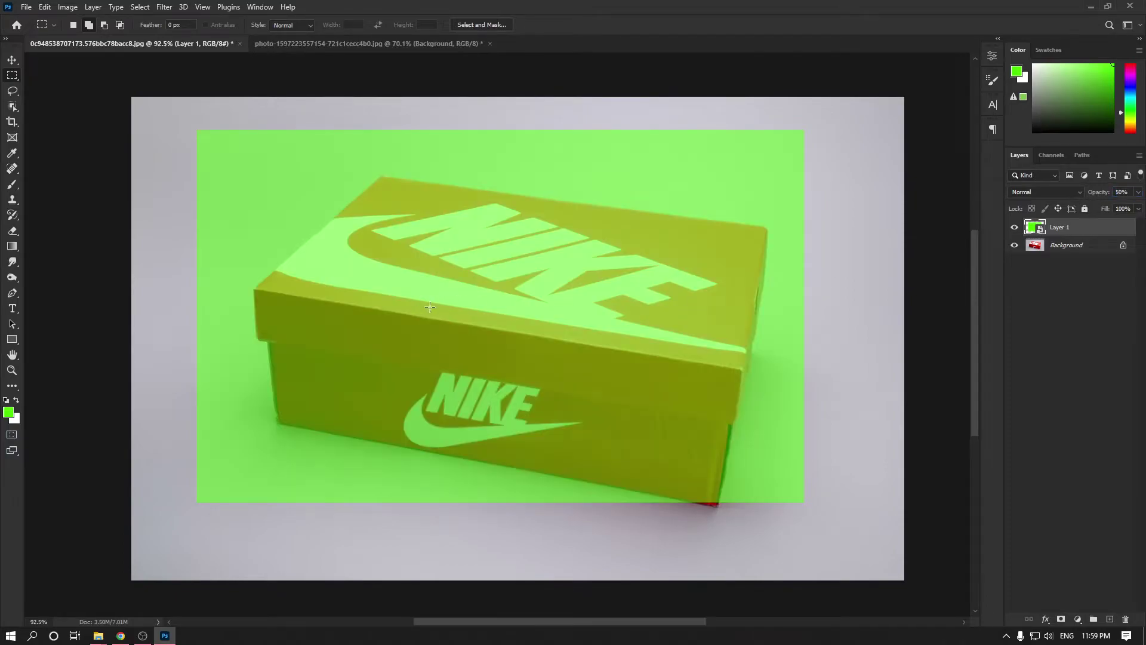
Step: Distort the green smart object so its four corners match the corners of the shoe box lid's top face
key(ctrl+t)
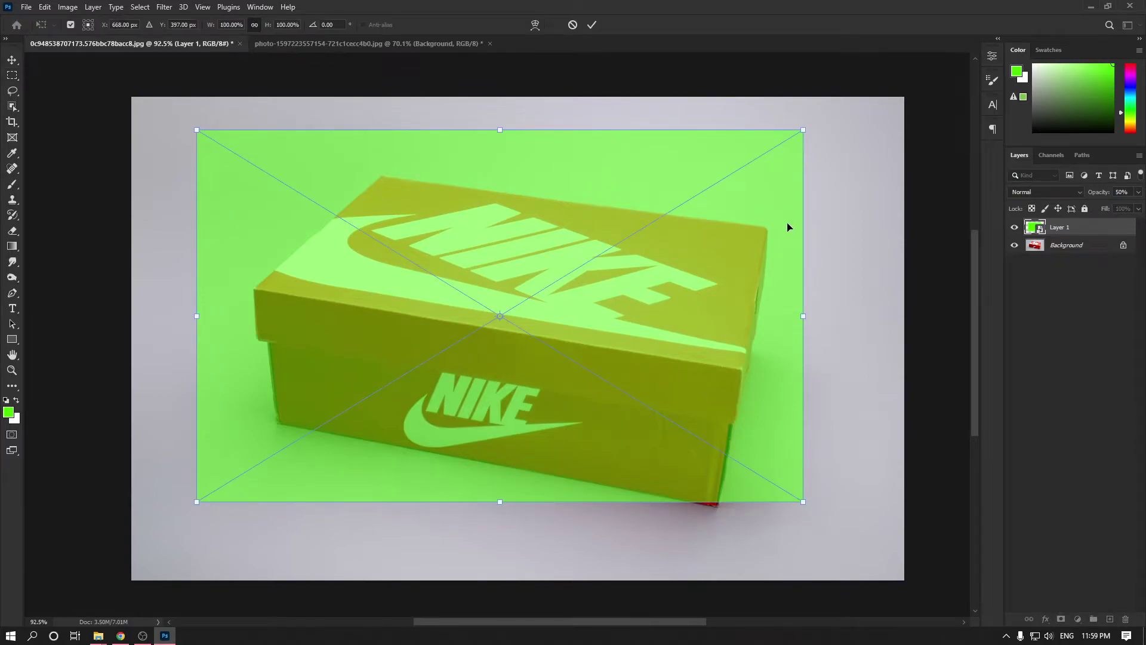
drag(800, 141, 693, 286)
key(ctrl+z)
drag(803, 132, 765, 226)
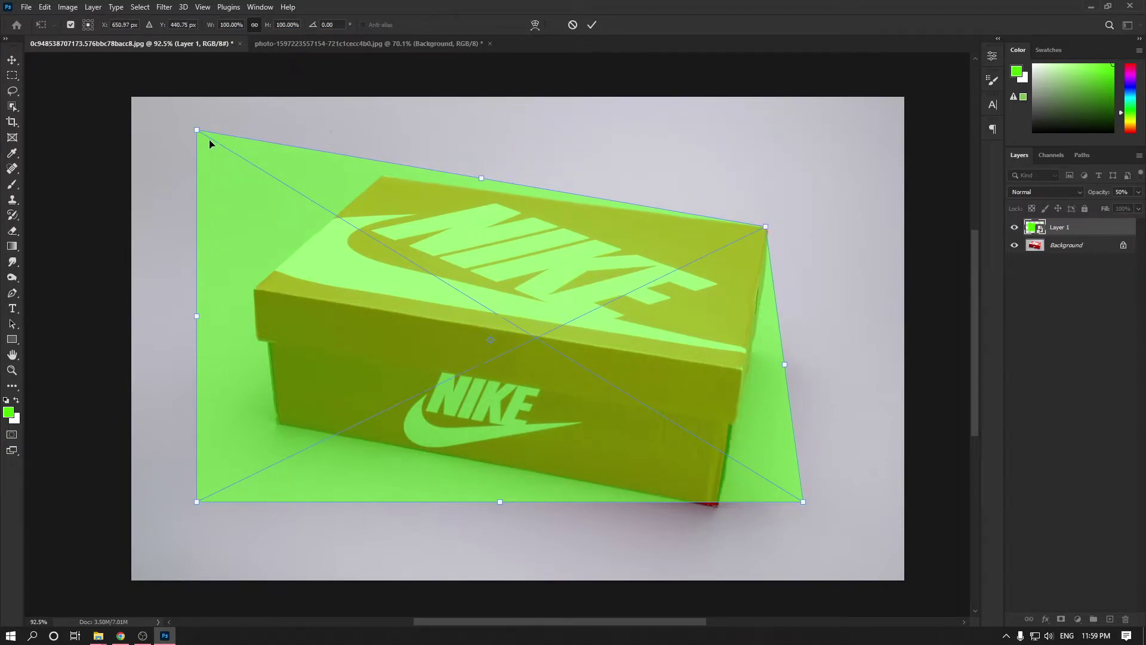
drag(197, 131, 380, 174)
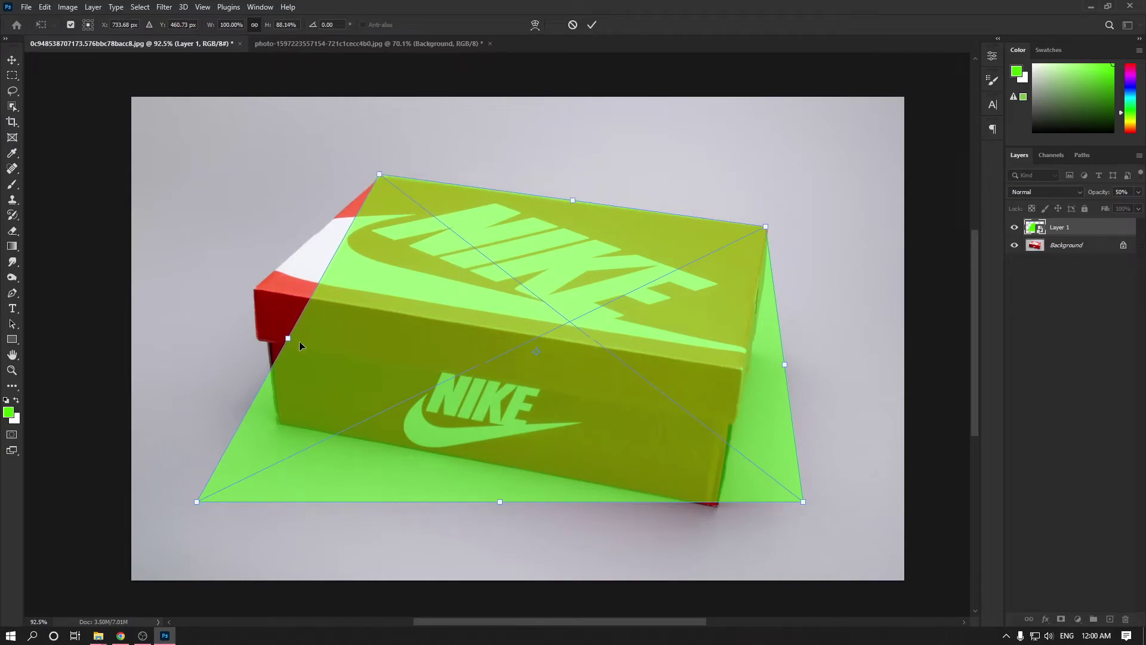
drag(204, 497, 253, 288)
drag(808, 503, 745, 370)
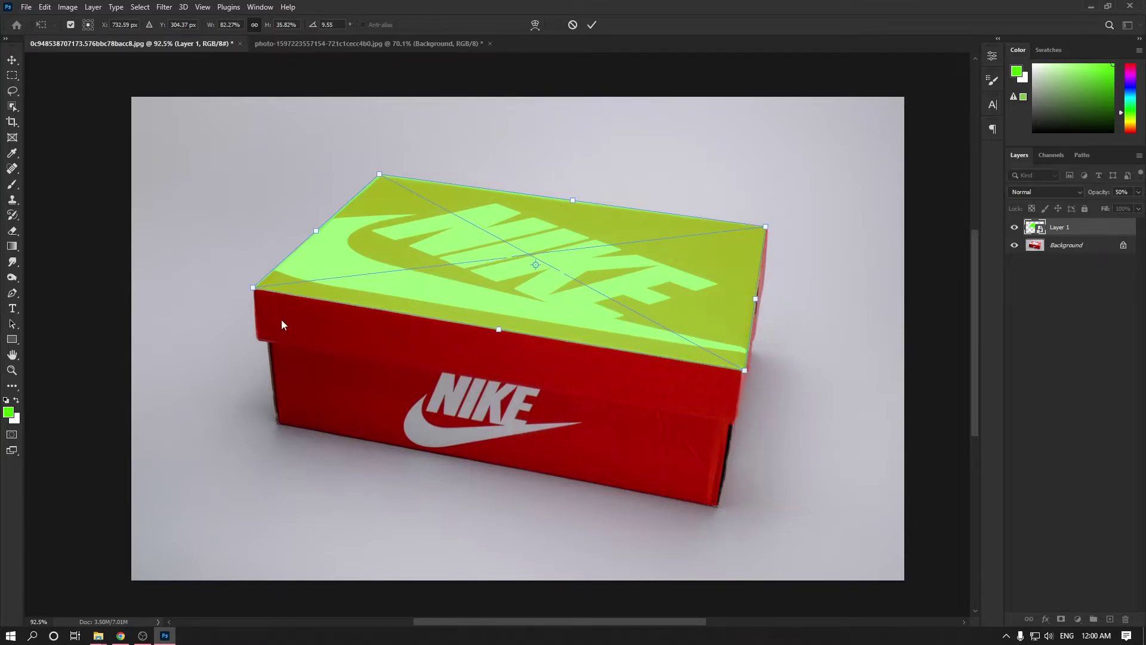
Step: Fine-tune the front corners of the green shape against the lid's edges and apply the transform
scroll(259, 282, up, 8)
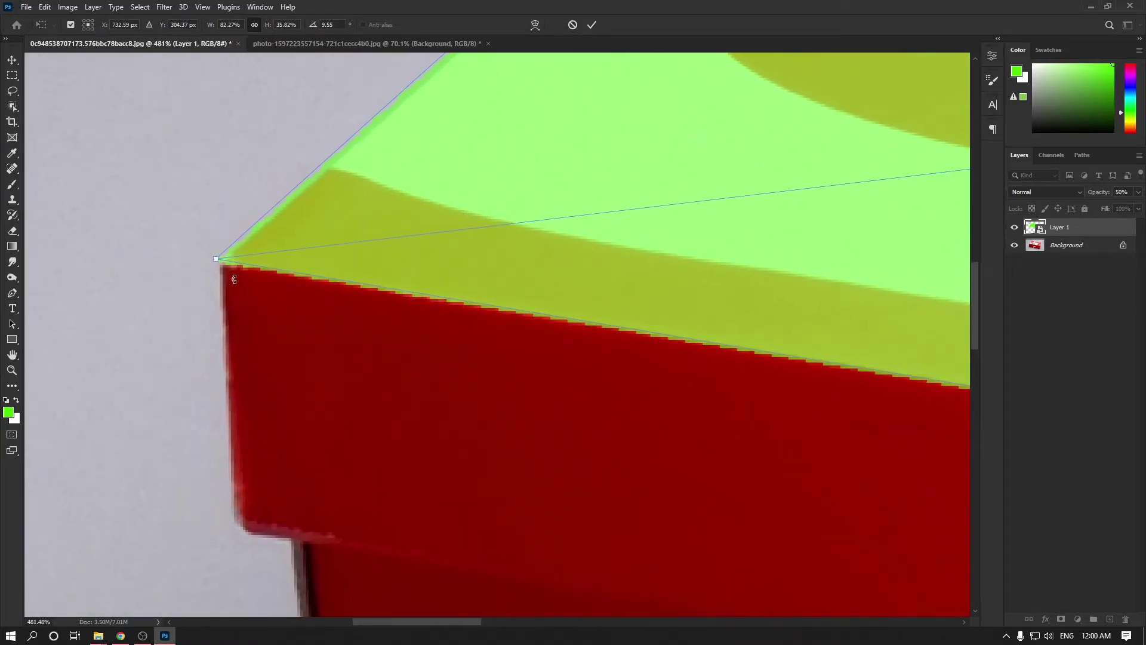
drag(222, 262, 24, 227)
scroll(215, 268, down, 6)
scroll(792, 264, up, 5)
drag(748, 258, 695, 154)
scroll(761, 256, down, 4)
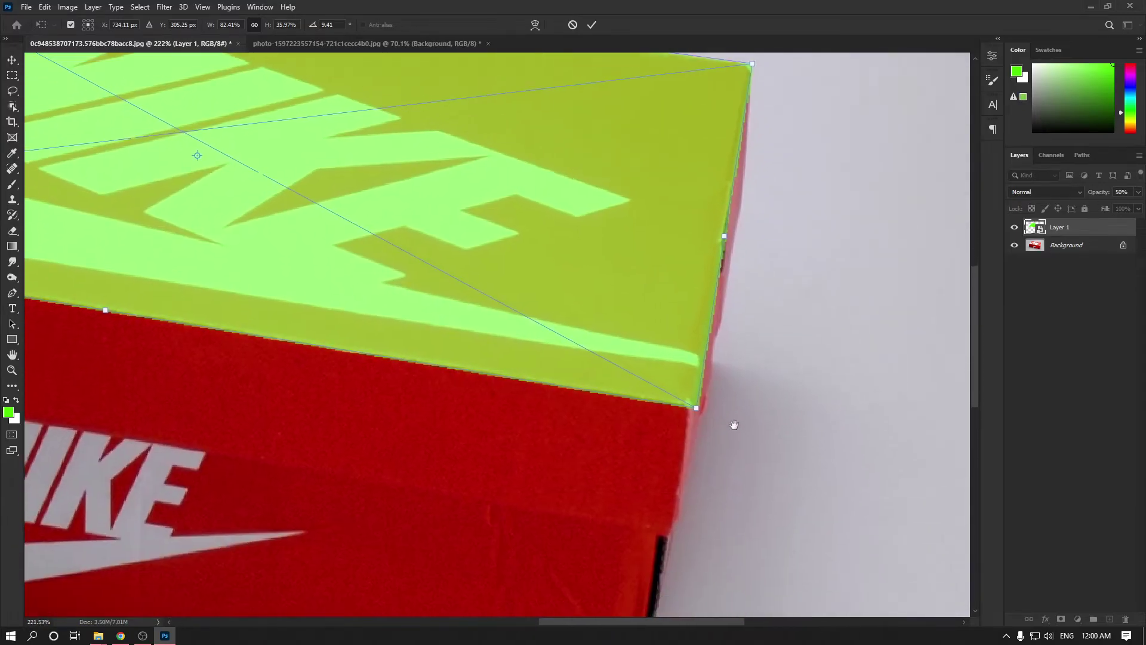
click(591, 26)
scroll(606, 376, down, 4)
scroll(699, 369, up, 4)
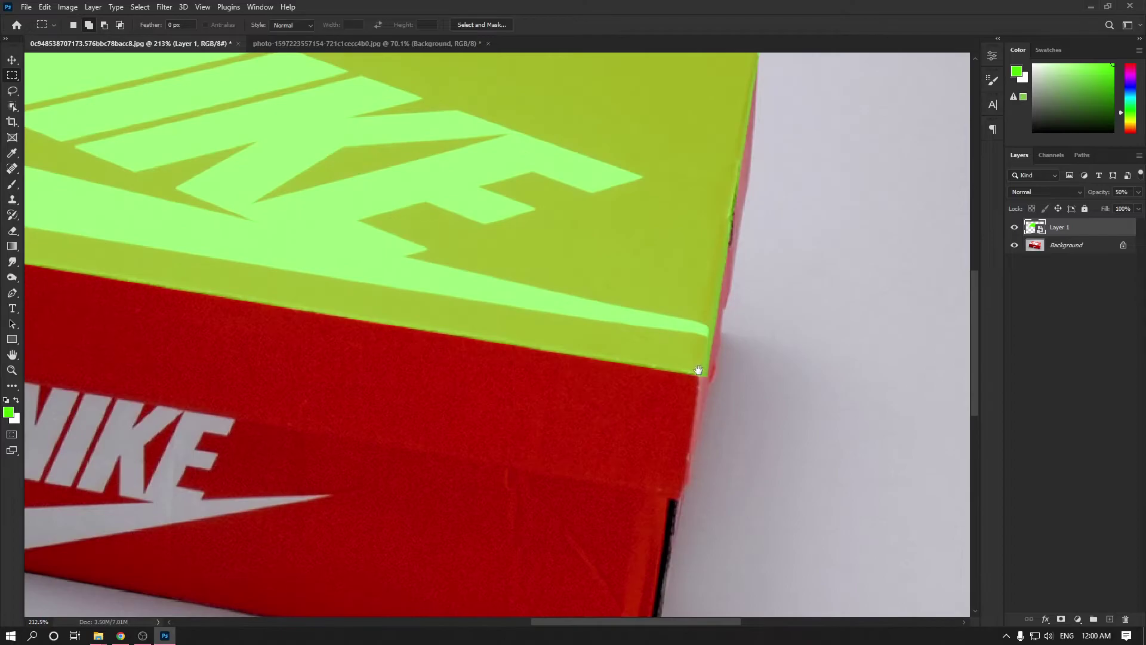
Step: Check the green shape's fit along the shoe box lid and add a layer mask to its smart object layer
drag(679, 236, 708, 391)
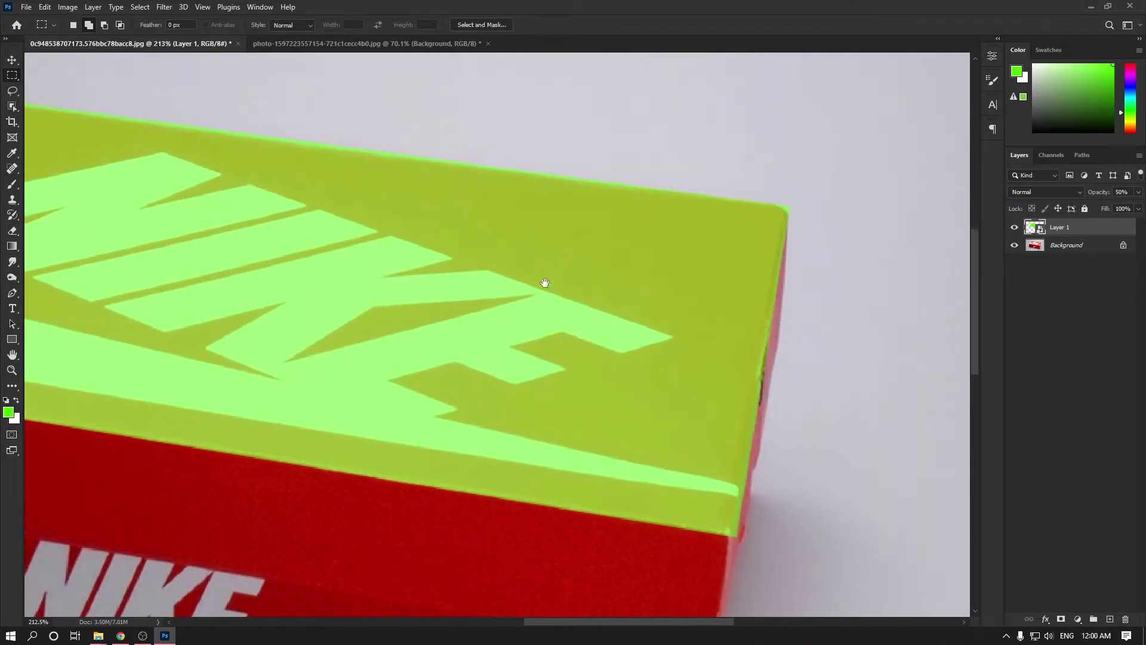
scroll(523, 283, left, 5)
drag(253, 169, 410, 175)
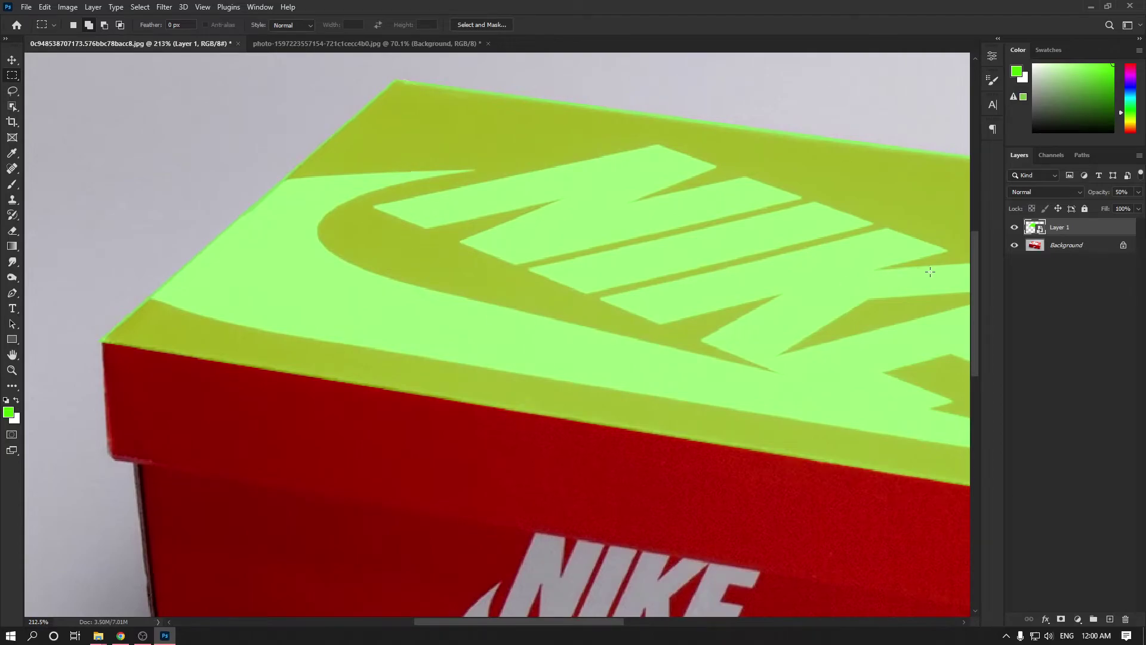
click(1060, 620)
Step: With a small Brush in grey, paint on the layer mask to trim the green overhang at the lid's rounded back-right corner
drag(473, 213, 247, 315)
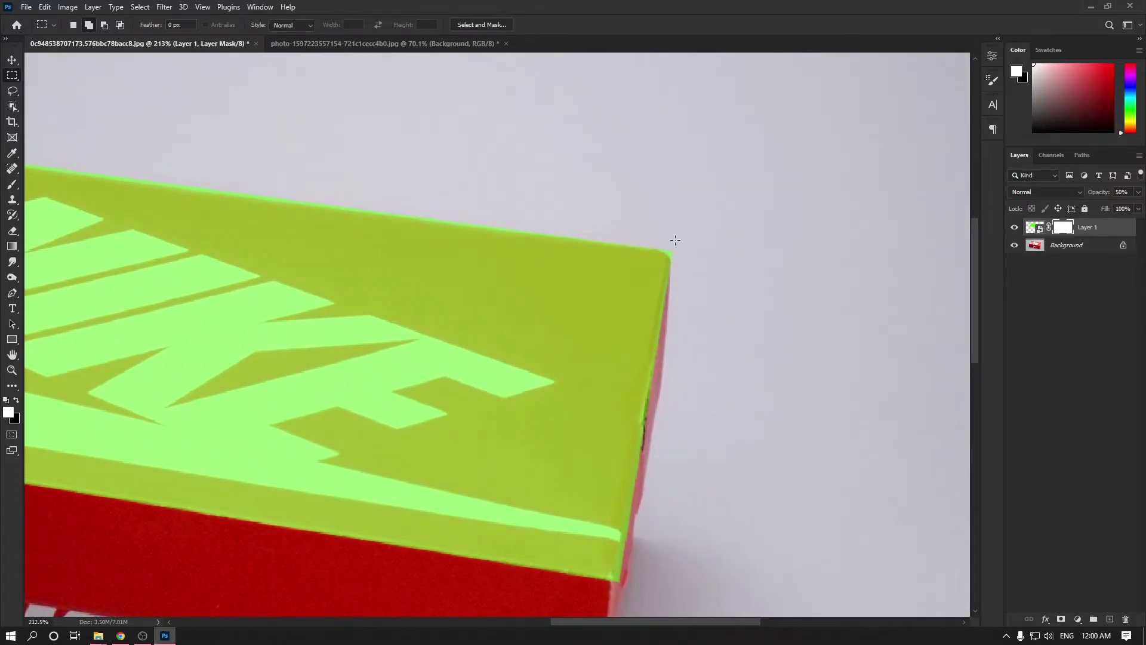
key(b)
scroll(678, 247, up, 10)
drag(600, 265, 589, 262)
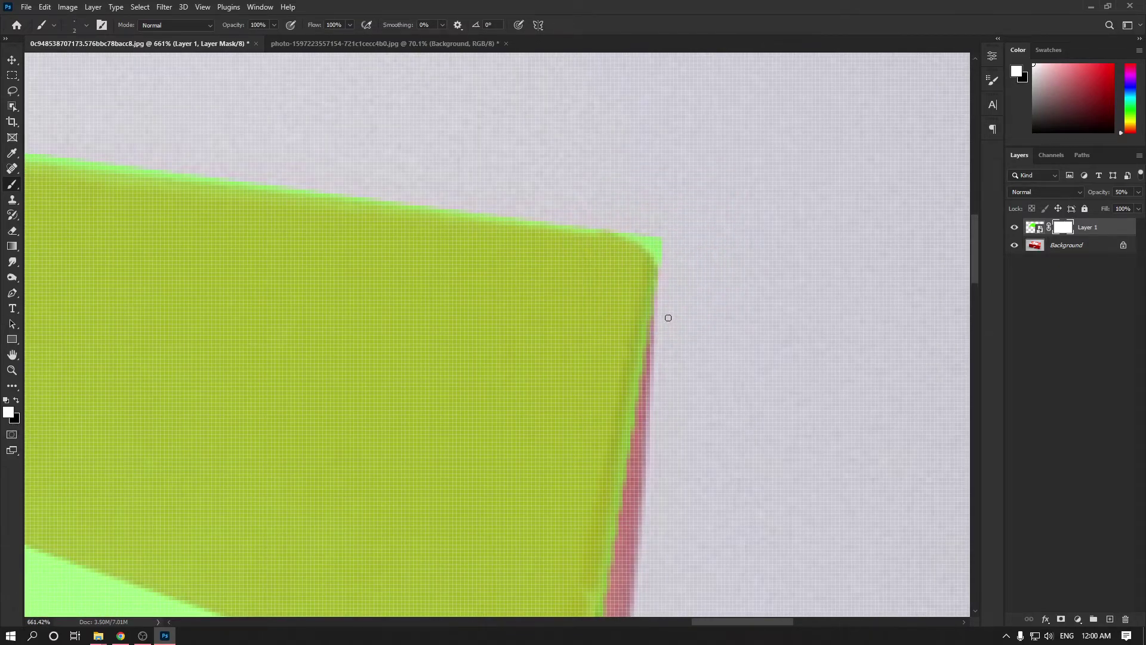
key(x)
drag(637, 245, 647, 229)
key(x)
click(1068, 94)
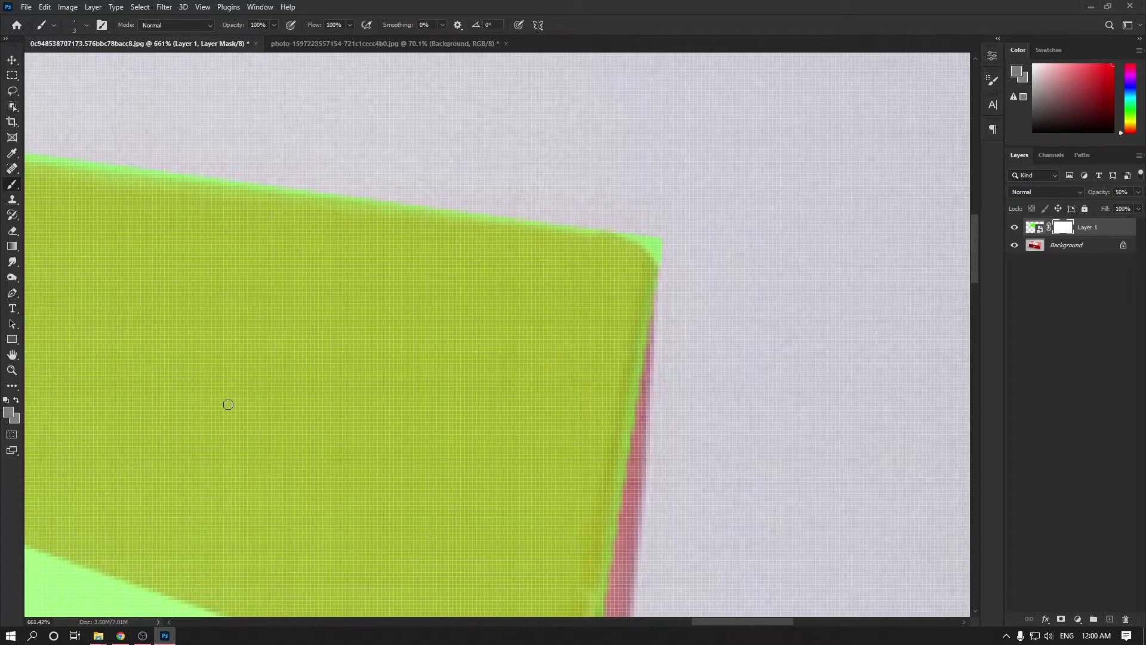
click(1030, 229)
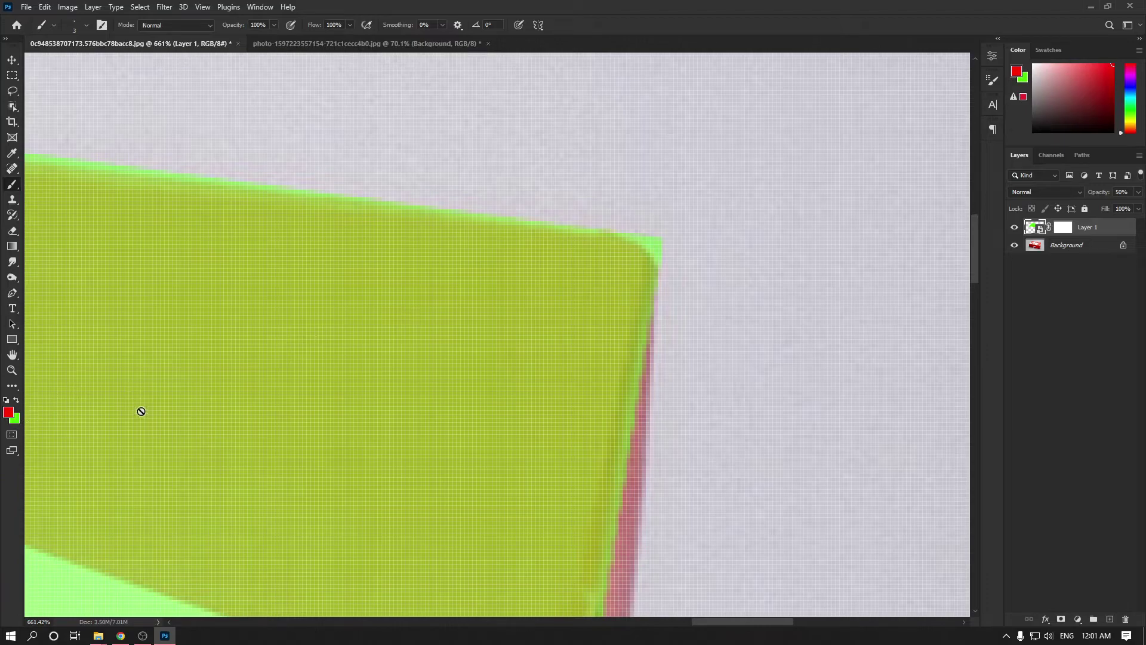
key(d)
click(1065, 234)
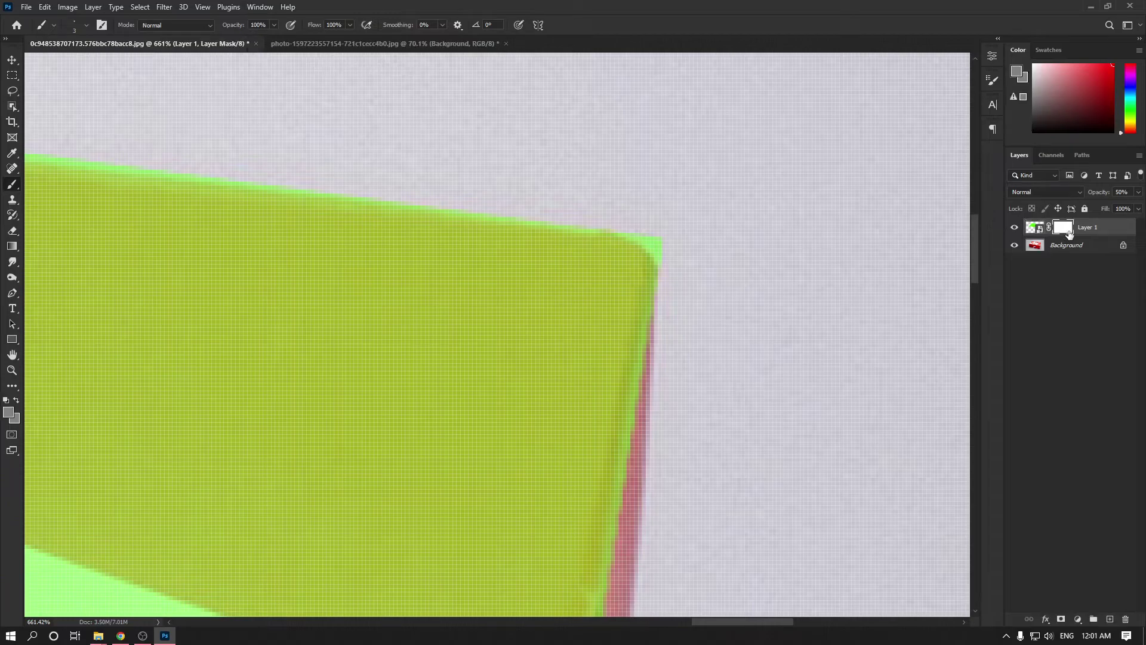
drag(655, 261, 657, 261)
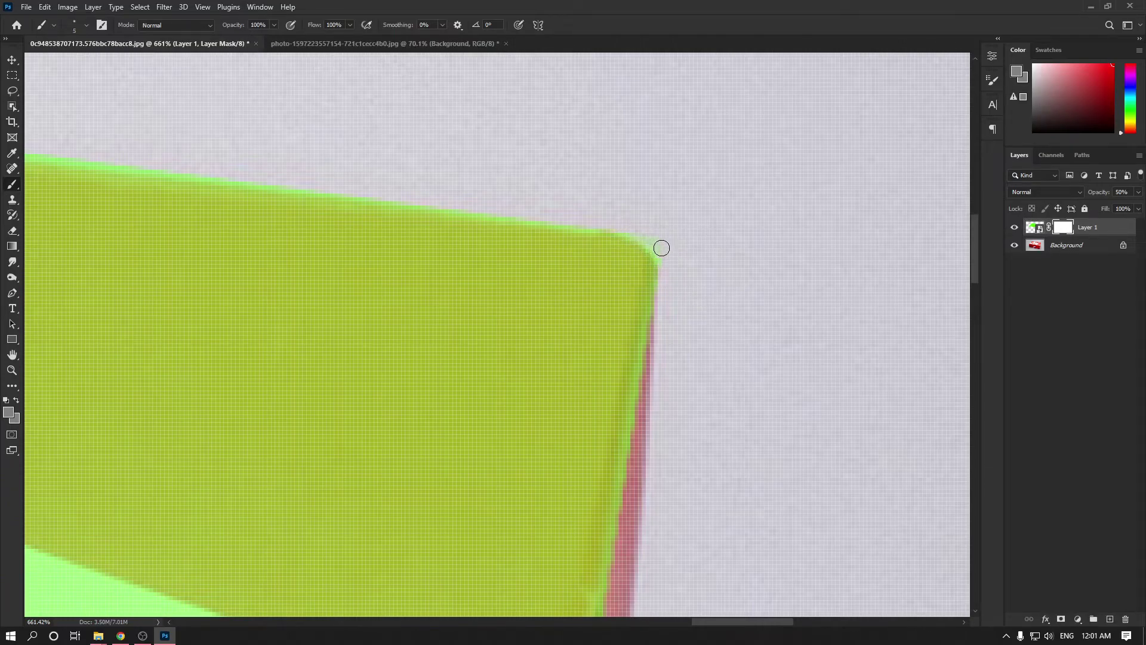
Step: Reset the mask colours to black and white and trim the green at the lid's back-left corner, toggling the layer's visibility to compare
alt+scroll(579, 270, down, 3)
key(d)
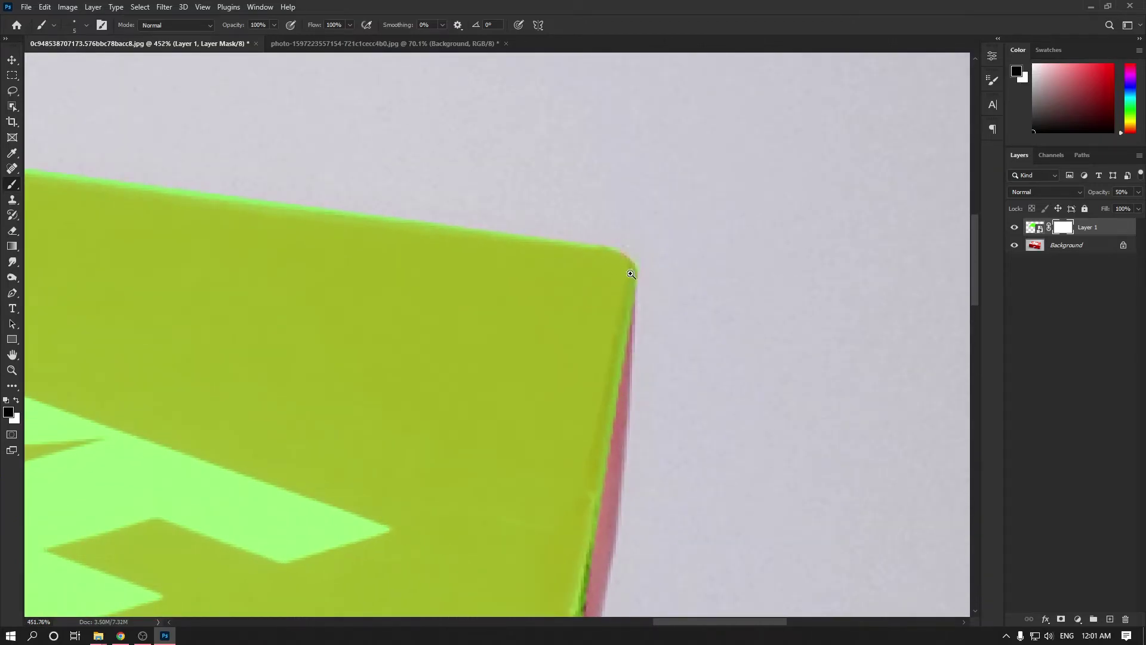
alt+scroll(542, 269, down, 5)
alt+scroll(369, 220, up, 2)
drag(369, 221, 433, 241)
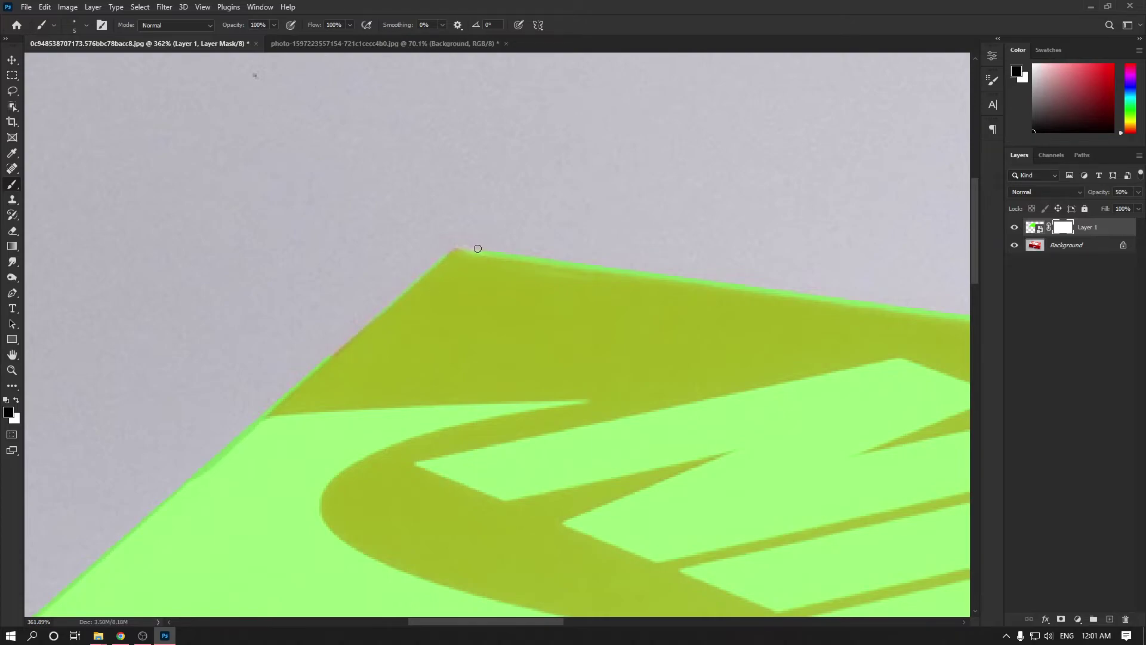
key(x)
key(x)
scroll(512, 284, right, 2)
click(1015, 227)
click(1015, 227)
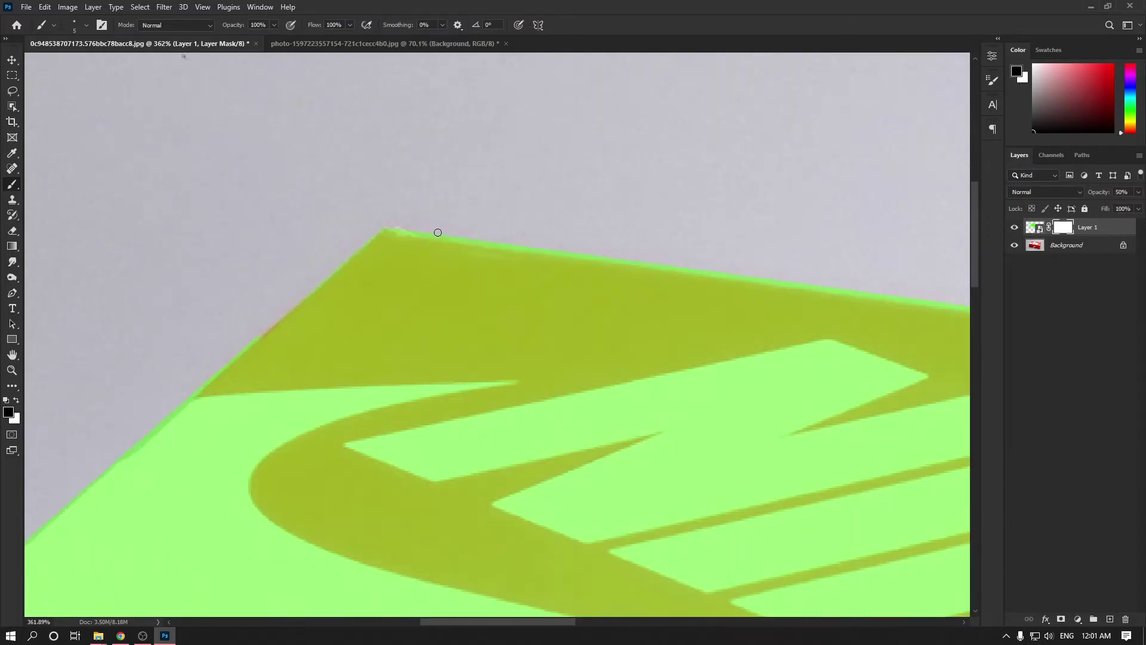
Step: Brush black on the mask along the lid's back edge to hide the green fringe up to the back-right corner
scroll(805, 264, right, 2)
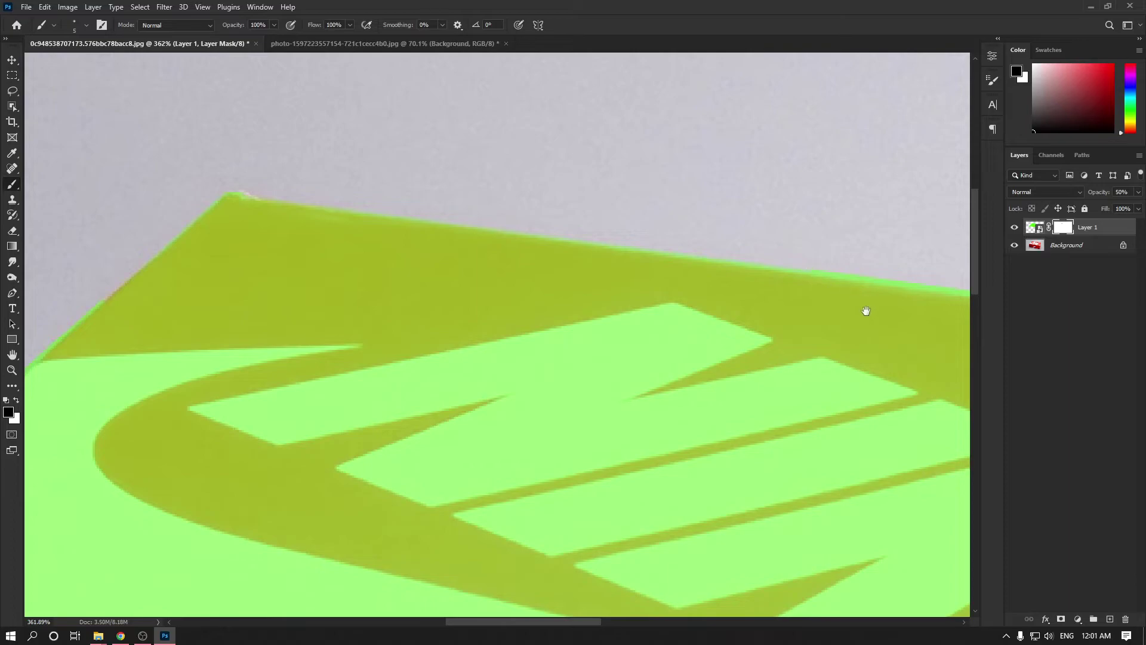
drag(865, 310, 512, 271)
drag(788, 291, 521, 258)
drag(829, 317, 447, 282)
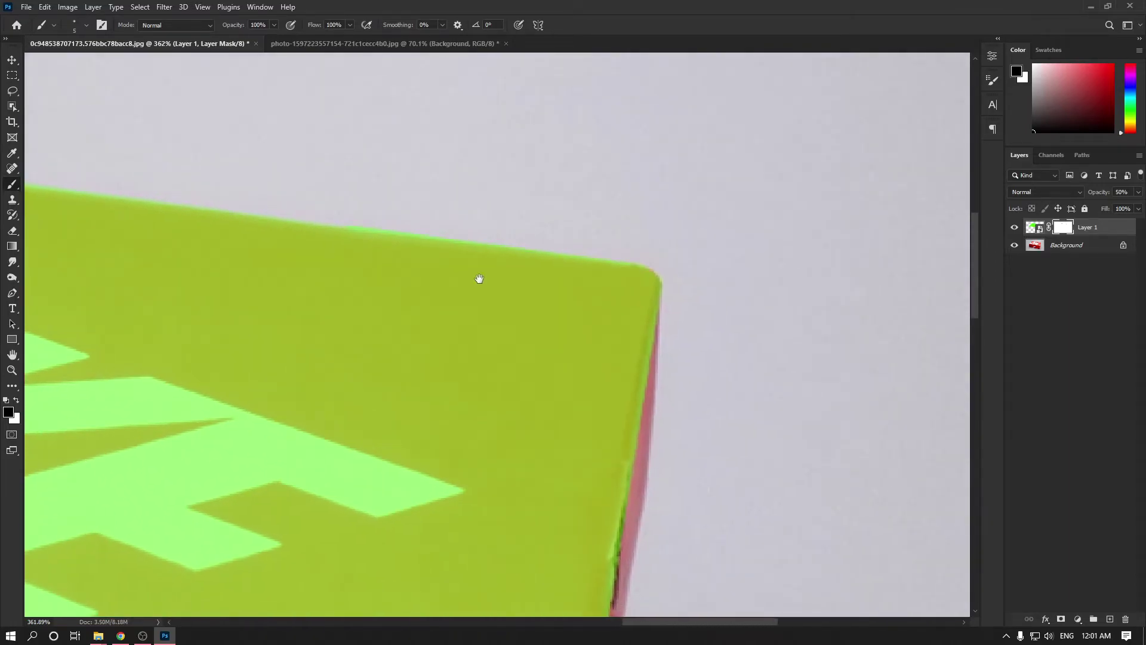
Step: Mask out the excess green at the lid's front-right corner so the corner follows the box
scroll(640, 280, down, 5)
scroll(597, 310, up, 4)
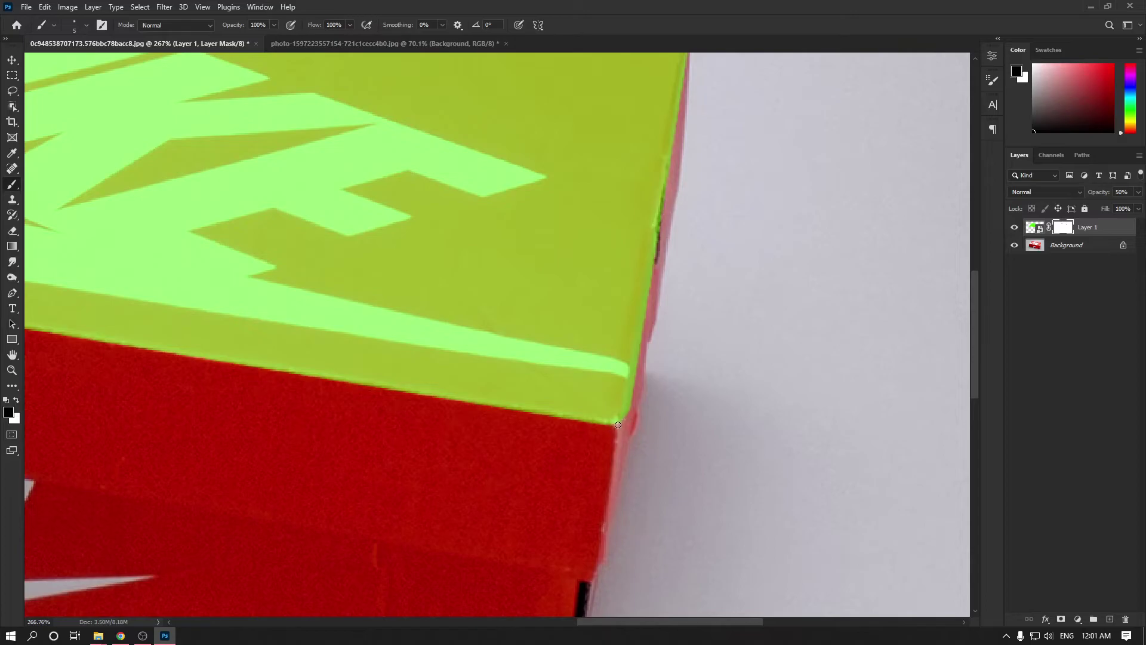
scroll(604, 345, up, 1)
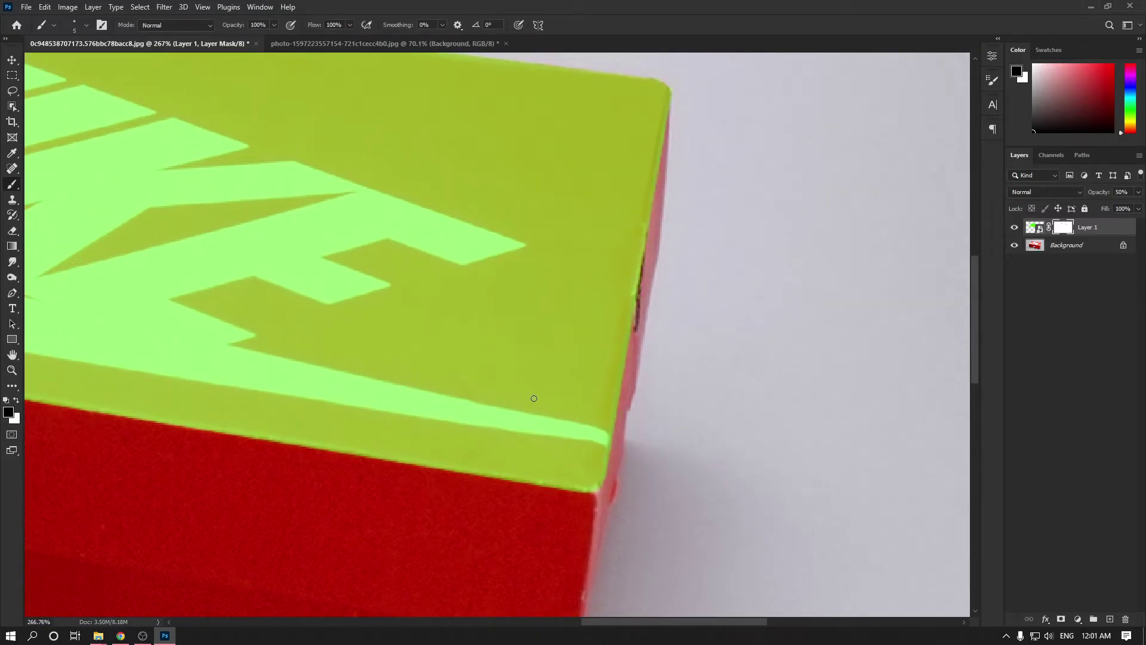
Step: Mask out the stray green at the lid's front-left corner and along the adjoining side edge
scroll(529, 401, down, 5)
scroll(228, 260, up, 6)
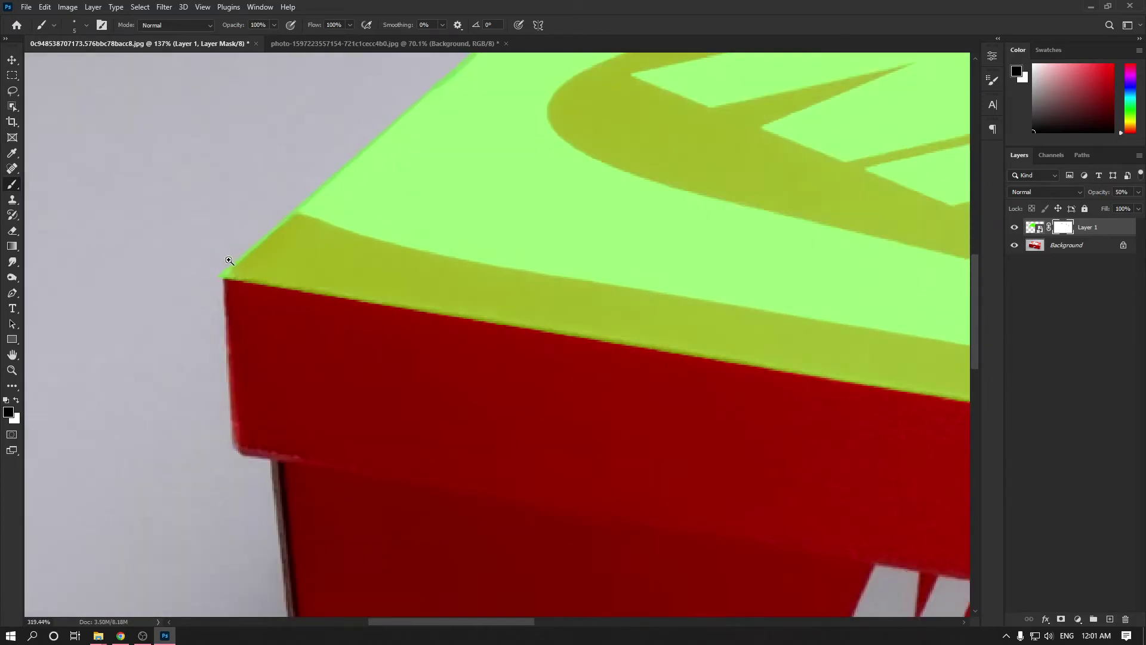
scroll(228, 261, up, 1)
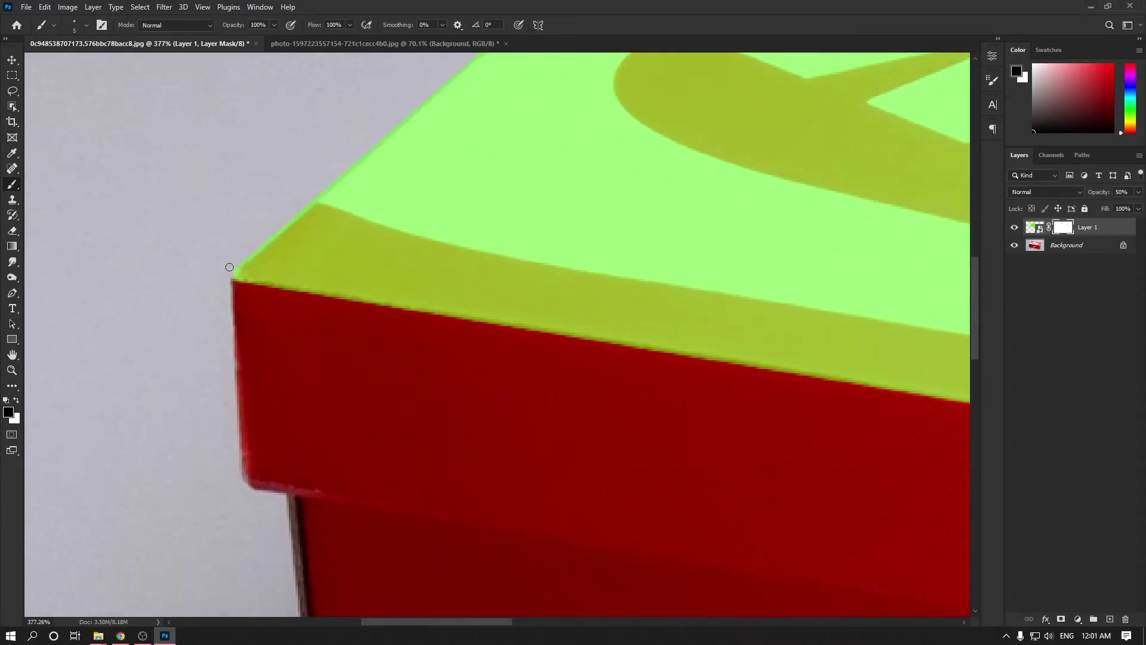
scroll(296, 205, up, 4)
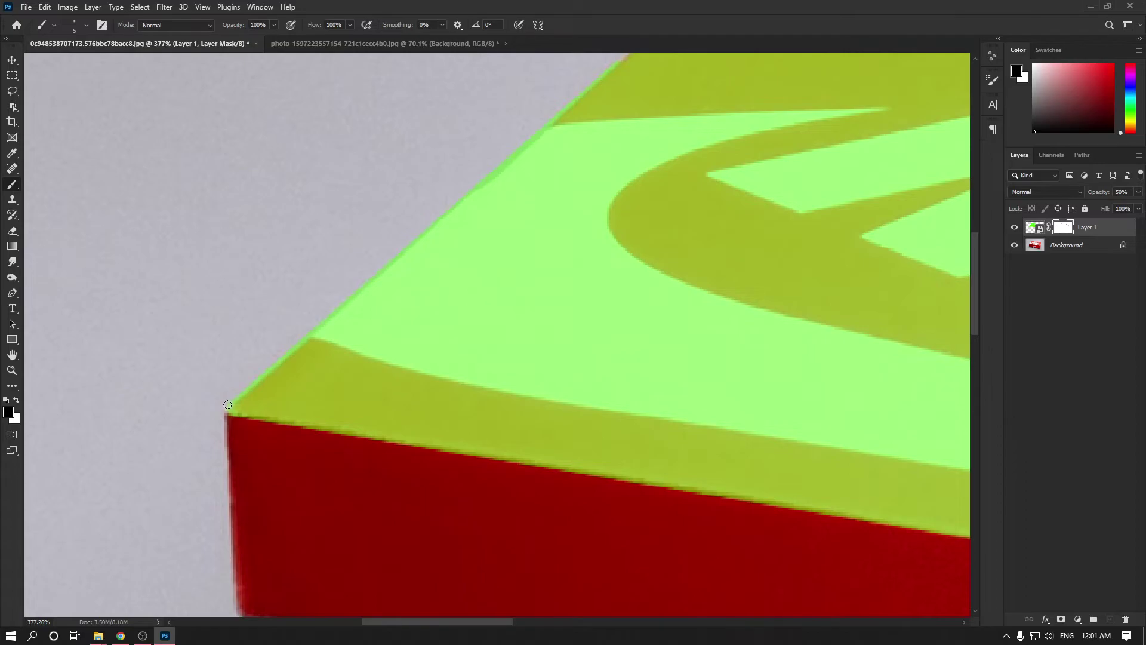
scroll(239, 403, up, 3)
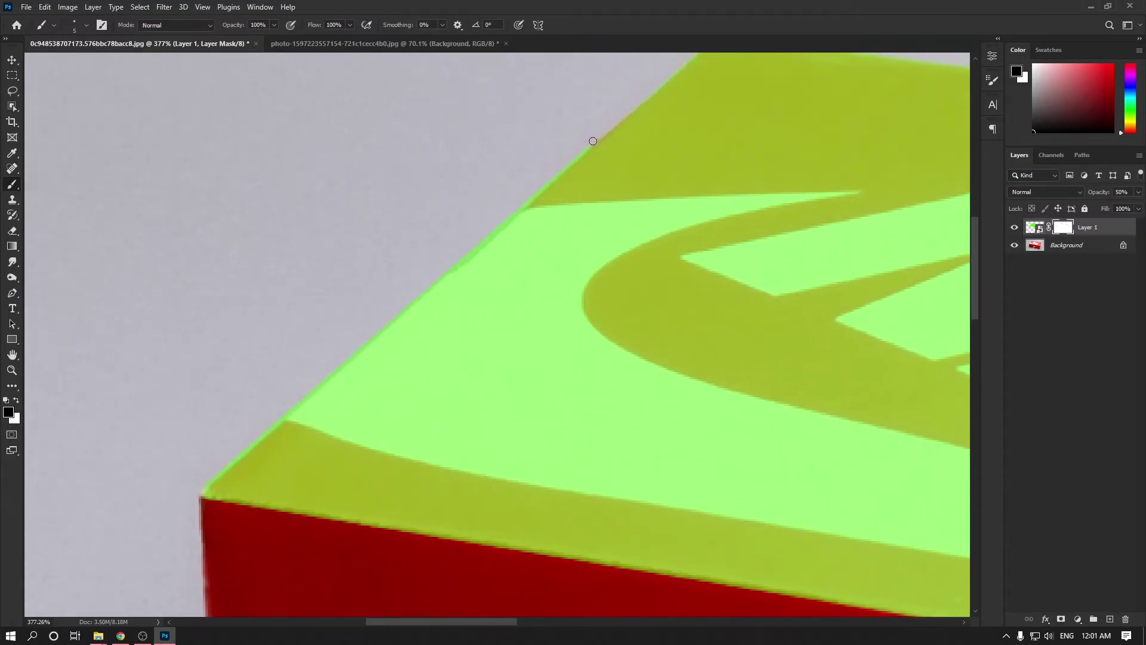
Step: Raise the green smart object layer's opacity to 100%
scroll(333, 414, down, 5)
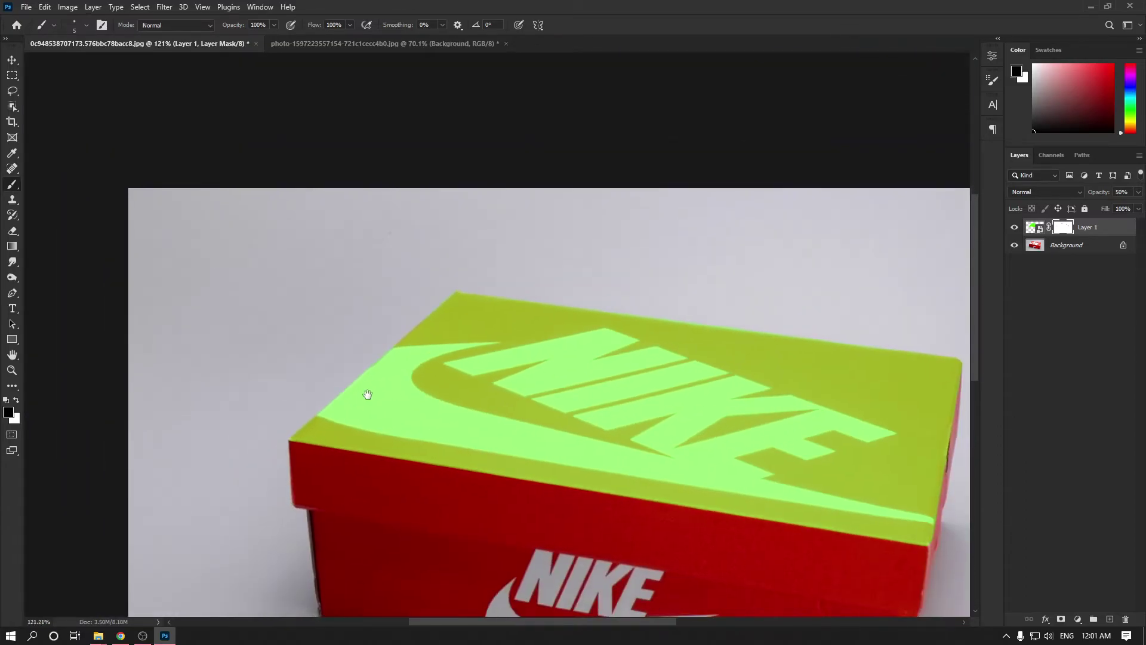
drag(382, 401, 300, 355)
drag(1101, 198, 1132, 197)
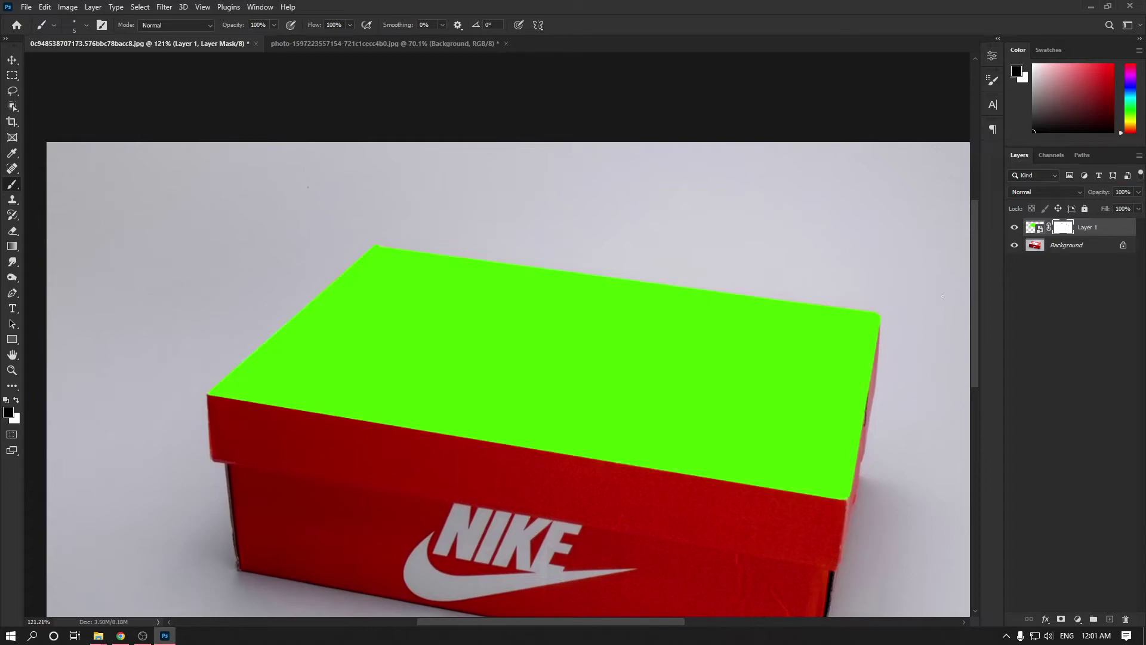
drag(692, 412, 660, 351)
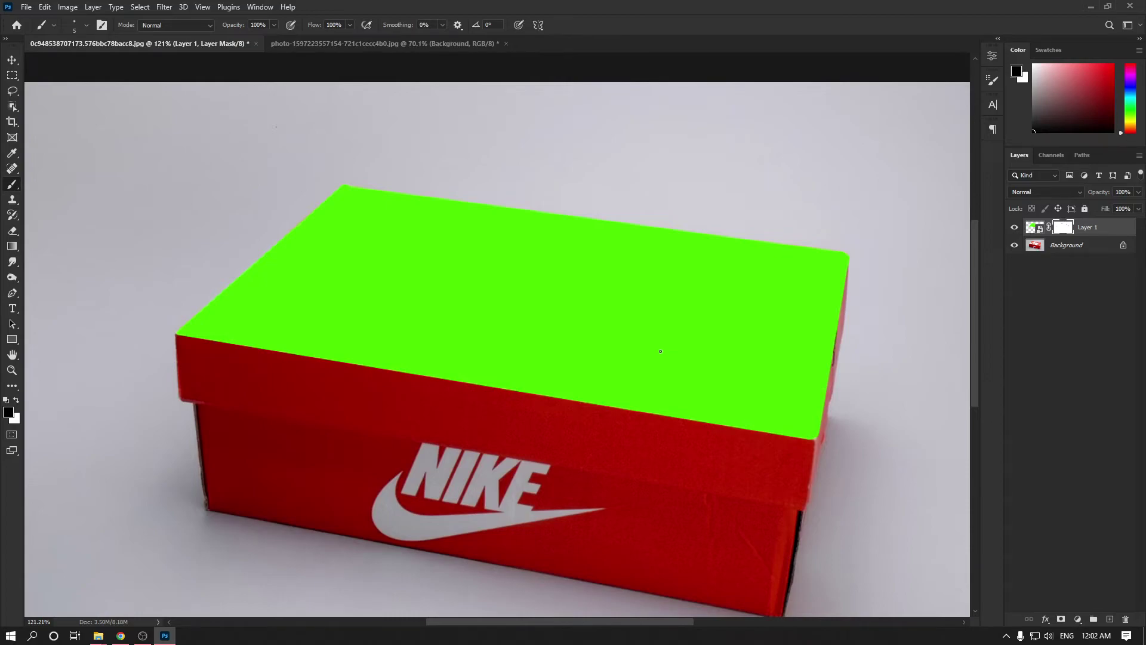
Step: Open the green smart object's contents, move the shoe box document next to them in the document order, and close the contents
double_click(1039, 230)
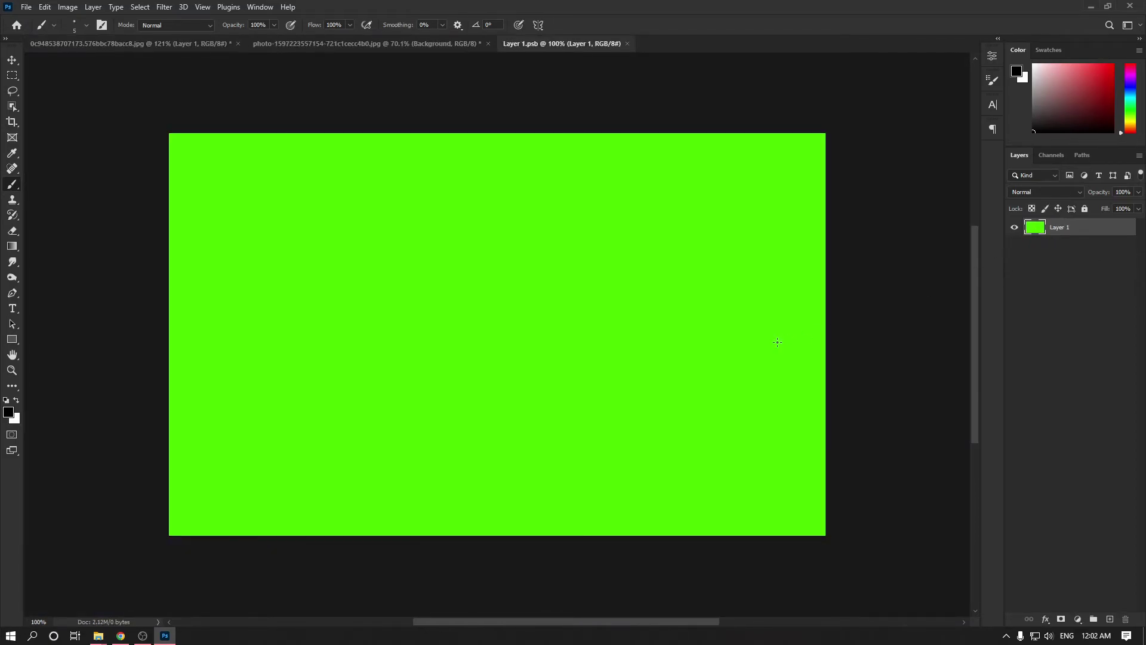
click(194, 43)
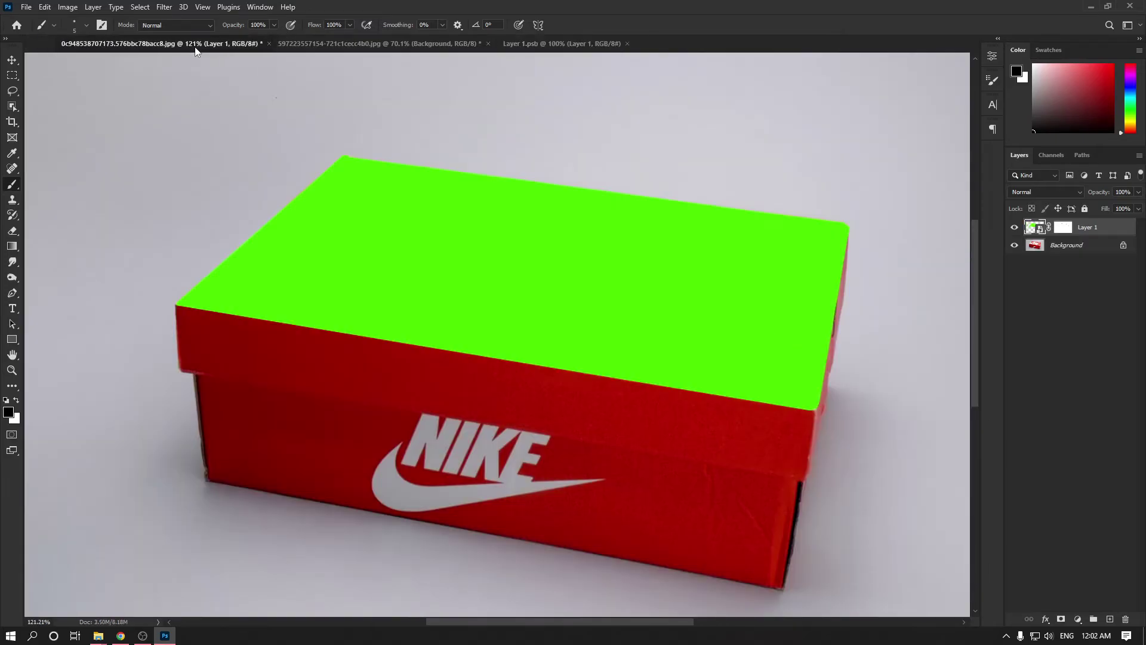
drag(191, 40, 453, 44)
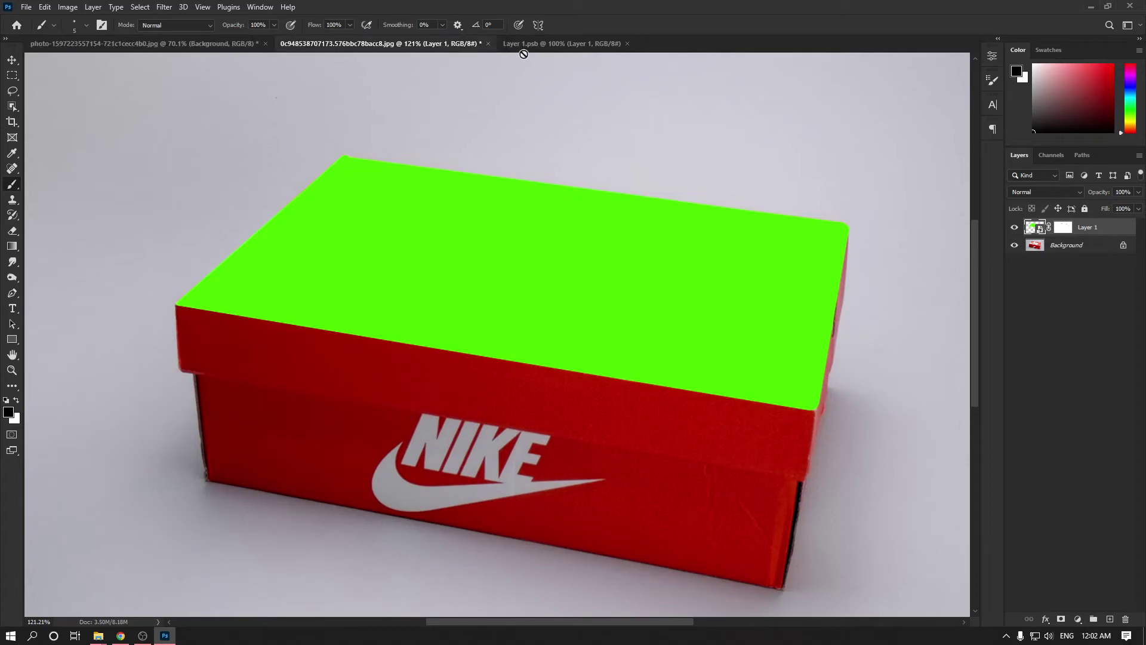
click(539, 44)
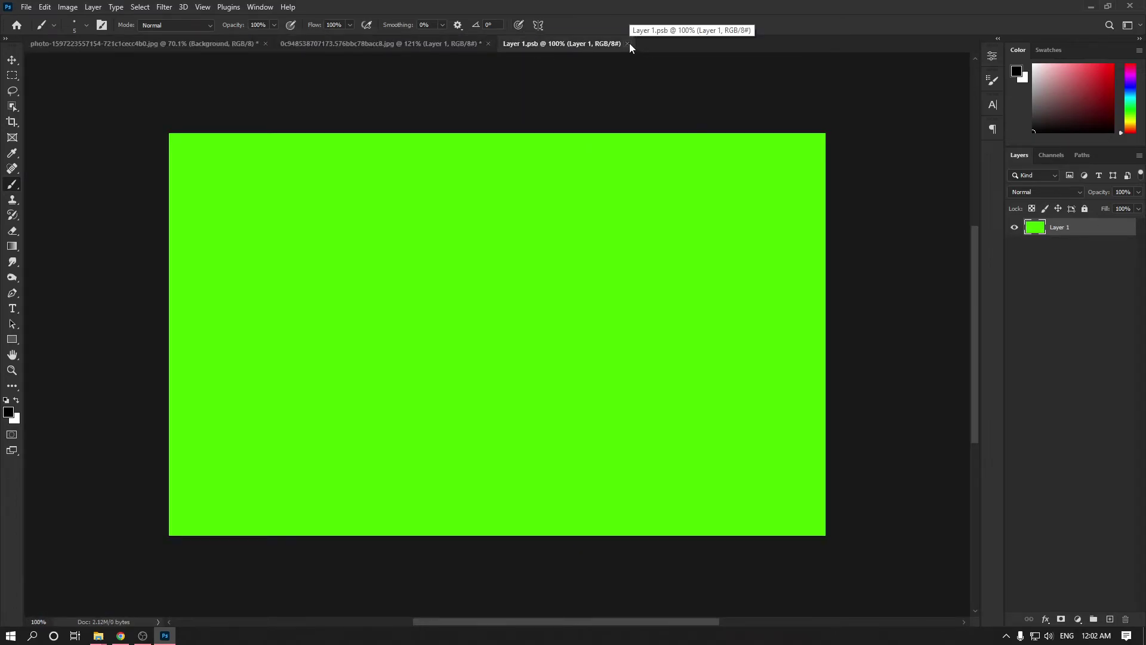
click(629, 43)
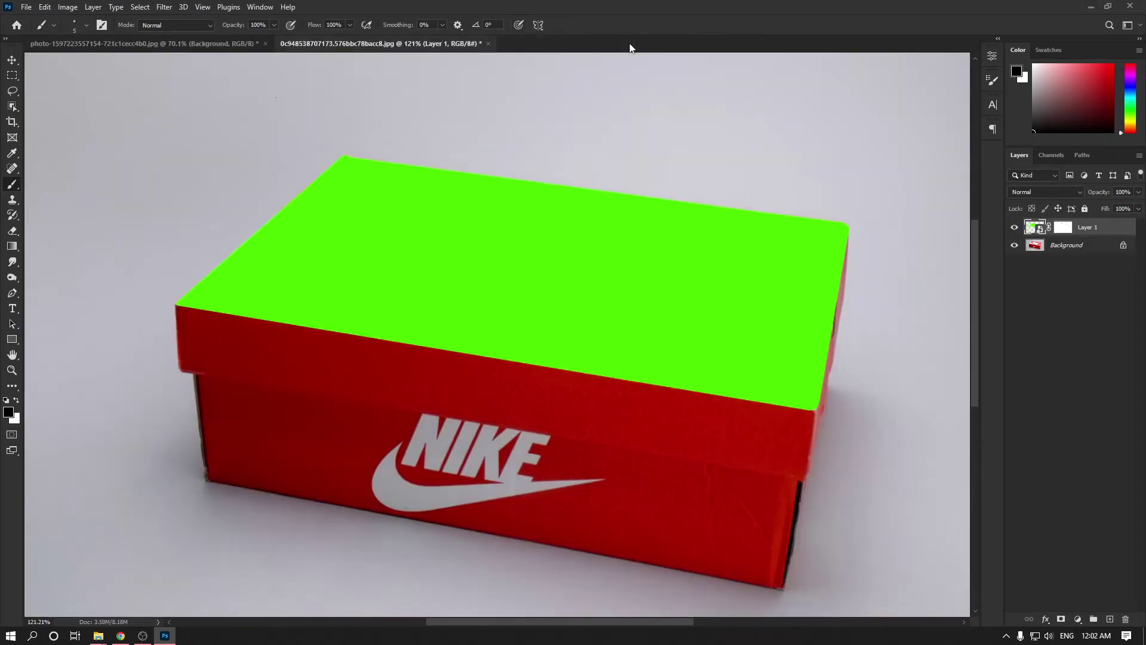
Step: Reopen the smart object's contents and place the albert-watson-tupac-04 image from the FACES folder into them
double_click(1040, 229)
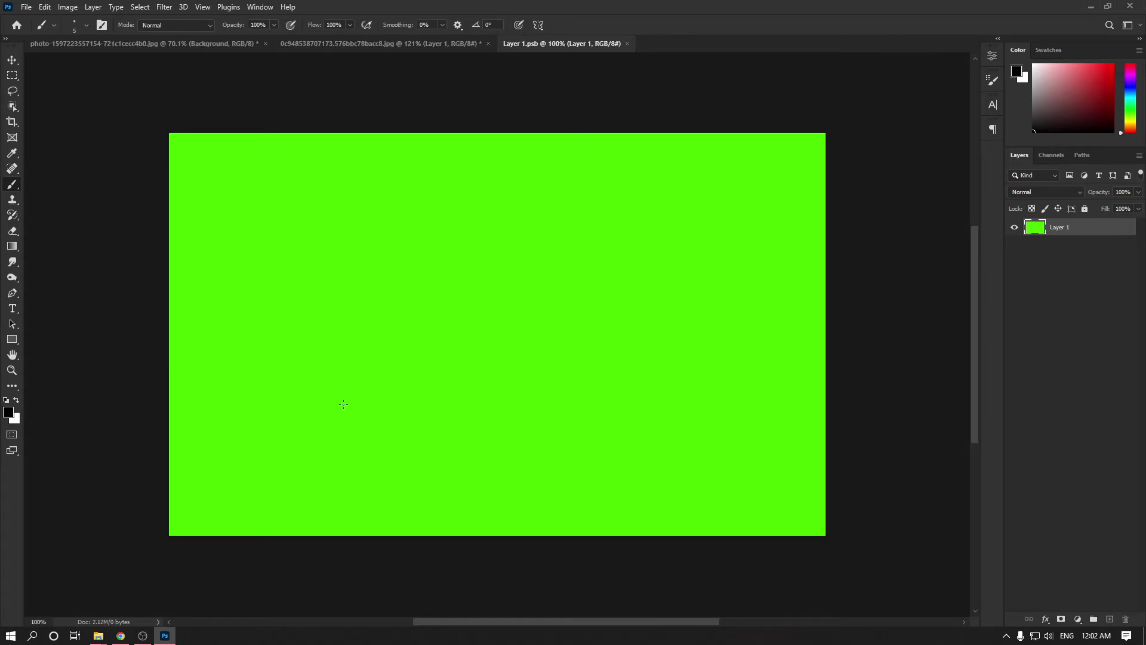
mouse_move(98, 635)
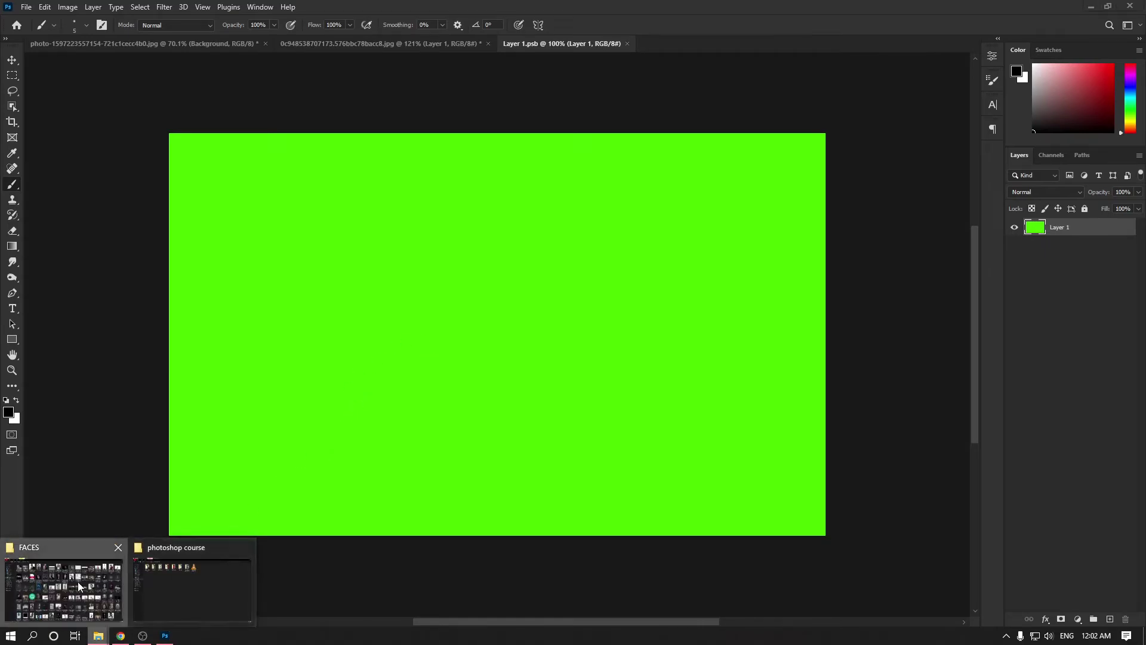
click(77, 581)
drag(456, 192, 445, 477)
Step: Rotate the placed portrait to -90°, scale it to 407.41% so it covers the green canvas, and apply the transform
drag(657, 427, 445, 412)
key(ctrl+z)
drag(556, 447, 606, 246)
key(ctrl+z)
drag(582, 330, 833, 297)
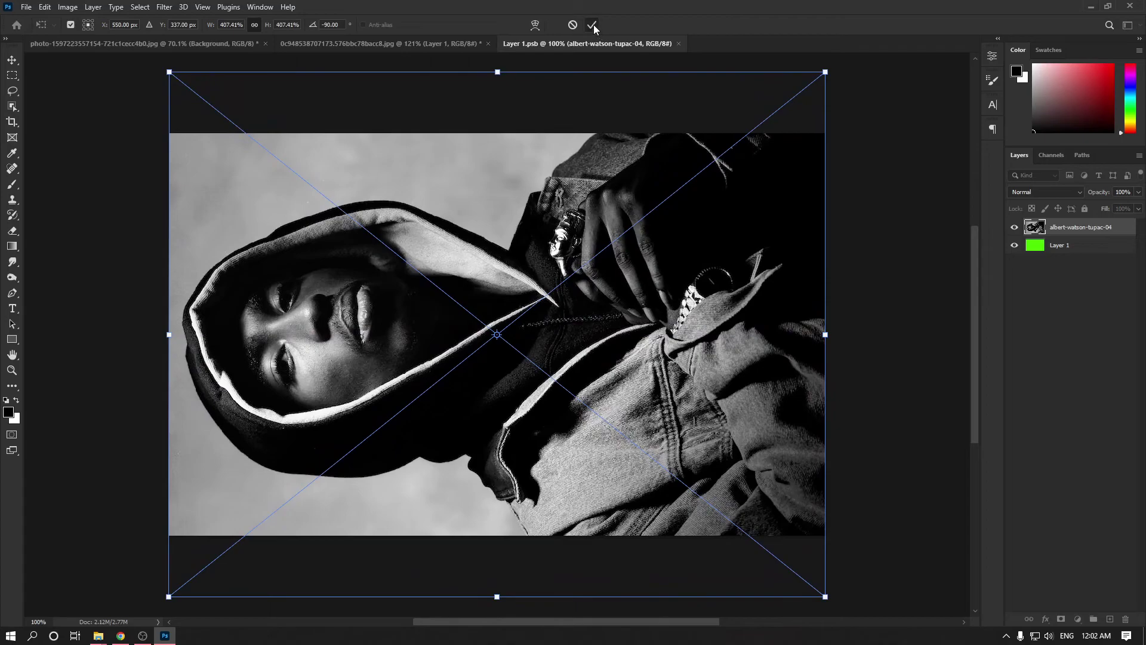
click(593, 25)
key(b)
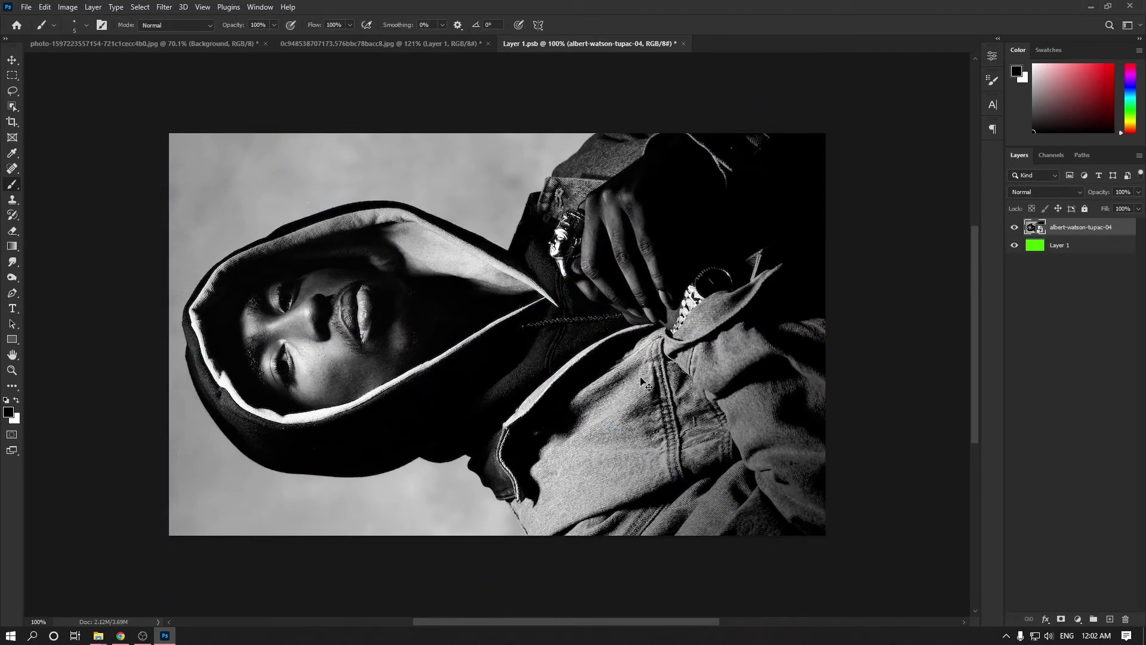
Step: Save the smart object's contents and examine the portrait on the lid in the shoe box document
key(ctrl+s)
click(448, 48)
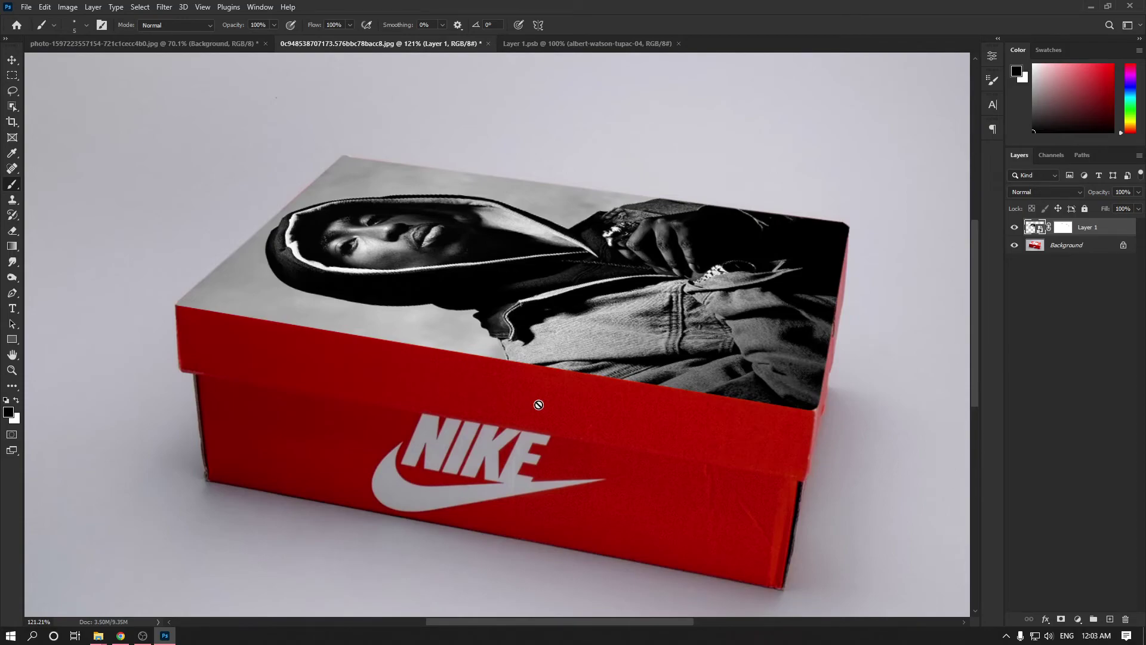
scroll(505, 329, down, 5)
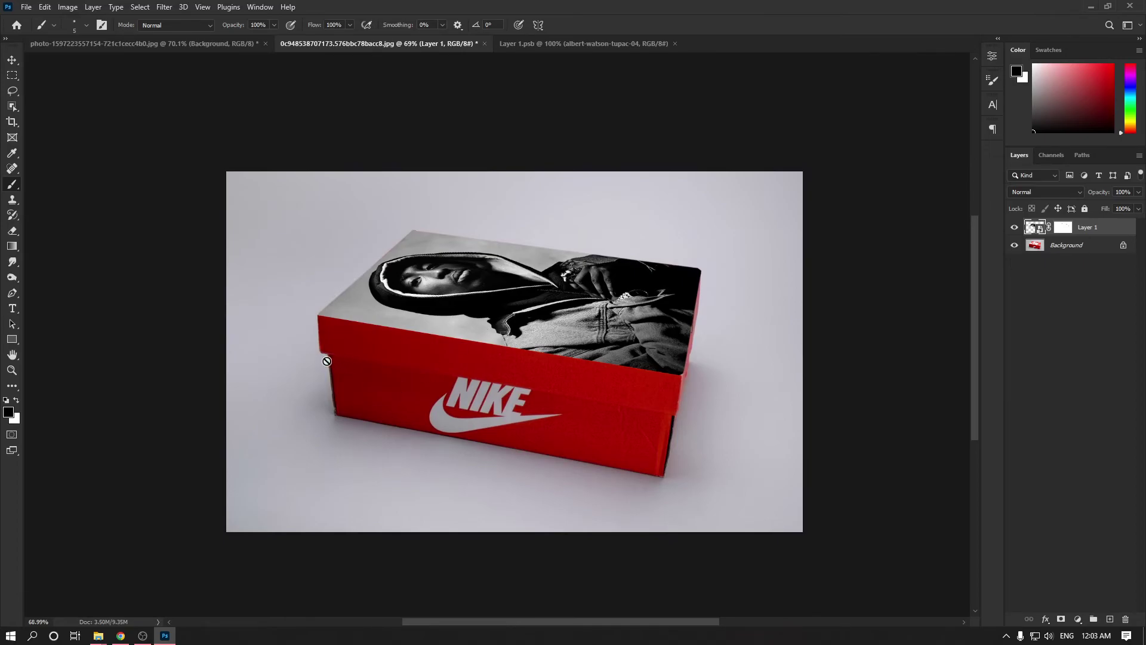
scroll(602, 387, up, 3)
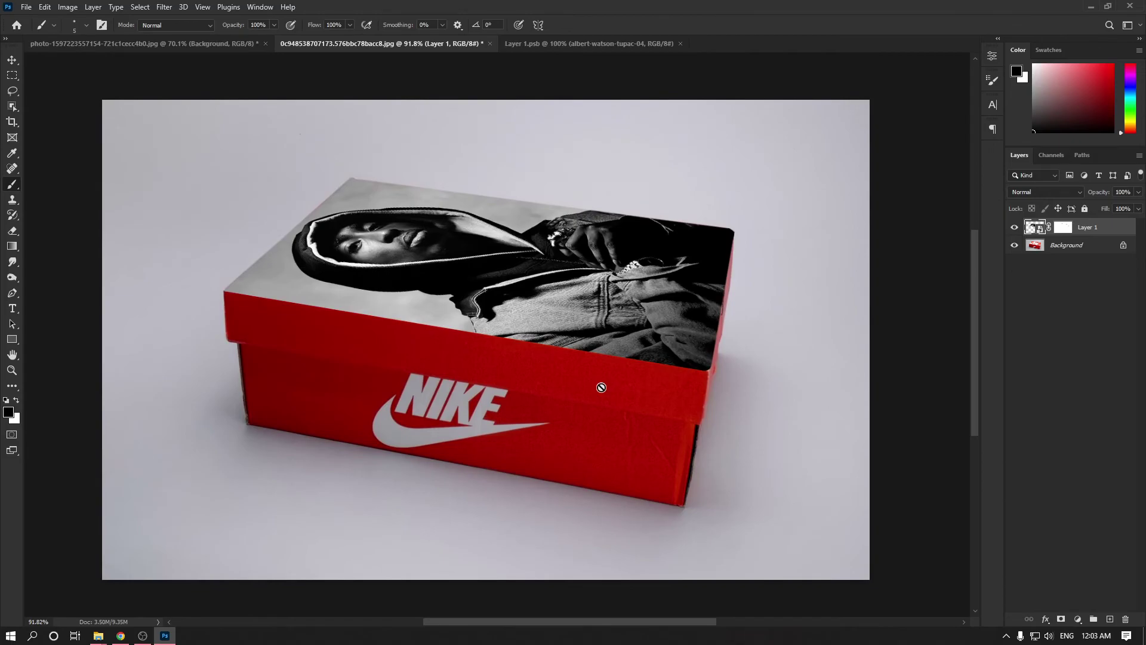
Step: In the smart object's contents, add the text "2 PAC" over the portrait and set its color to white (ffffff)
click(632, 45)
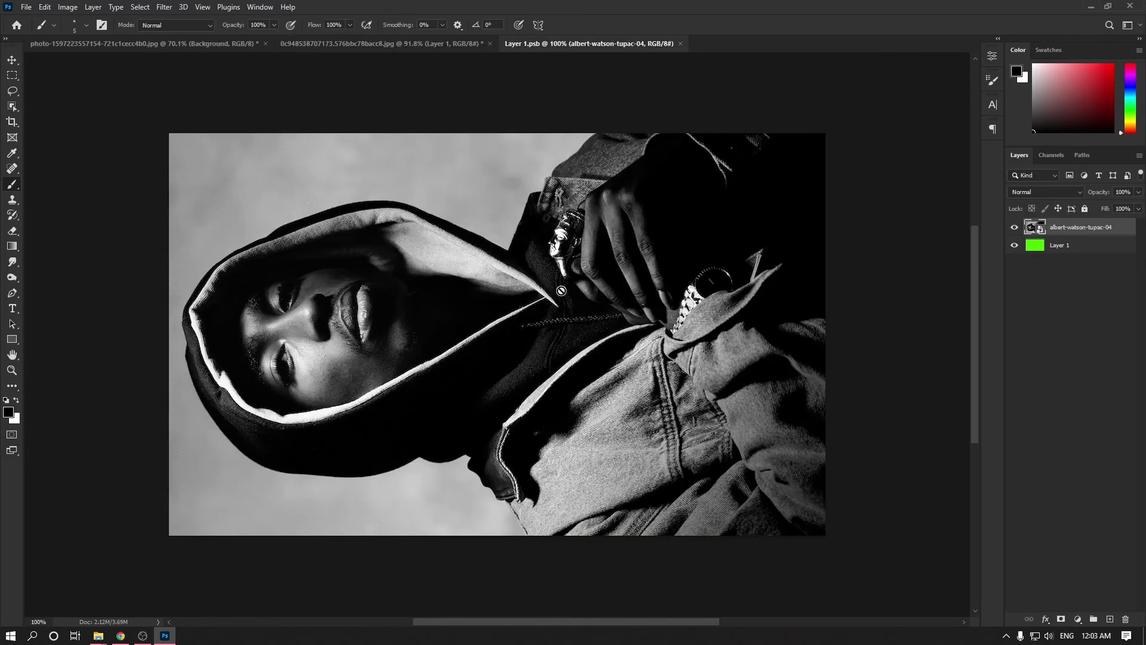
key(t)
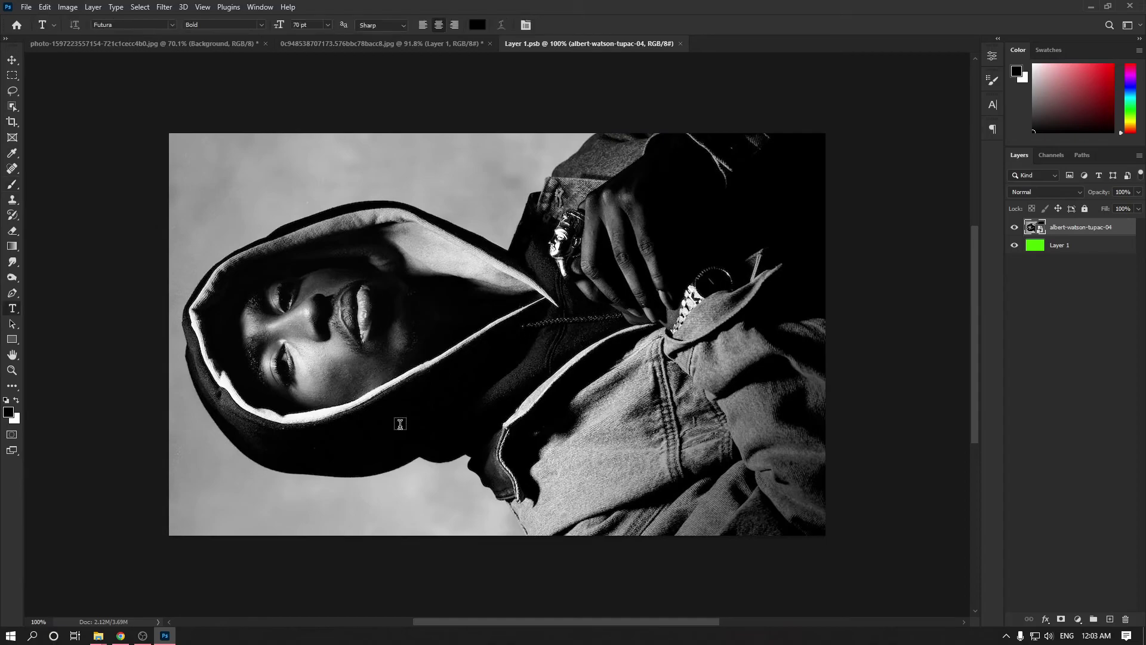
click(319, 314)
text(2PAC)
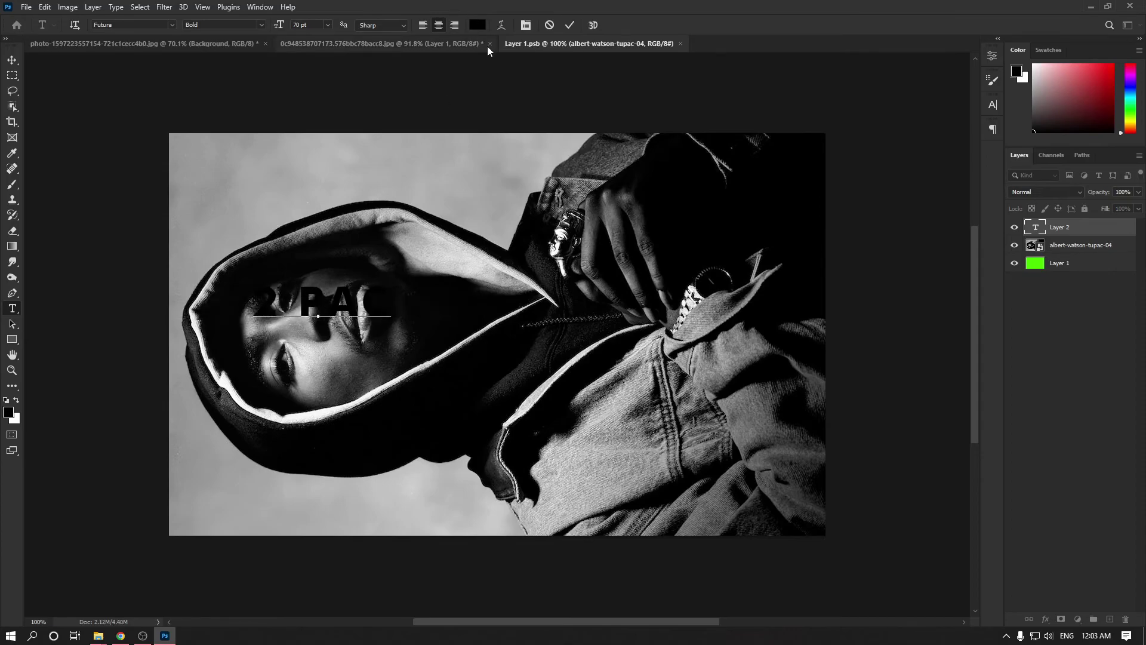
click(571, 23)
click(478, 24)
text(ffffff)
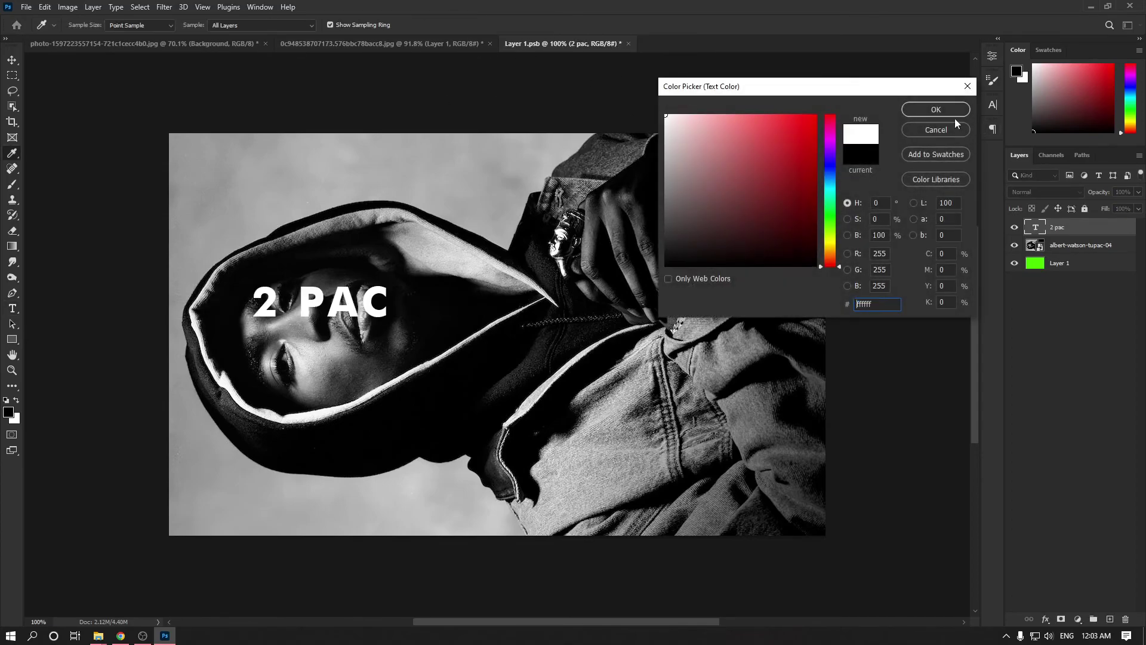
click(913, 109)
Step: Move the 2 PAC text above the hood and enlarge it to 151 pt
drag(346, 310, 381, 179)
drag(279, 24, 326, 16)
drag(421, 154, 427, 161)
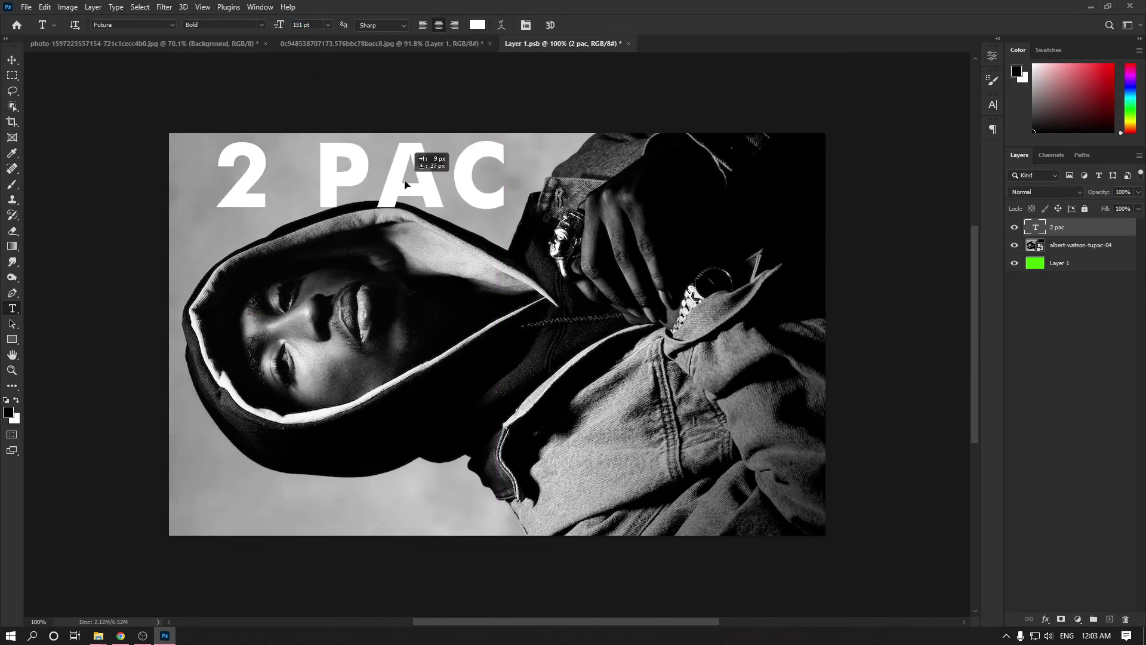
Step: Tighten the tracking of the 2 PAC text and shift it down over the upper edge of the hood
click(993, 105)
click(973, 148)
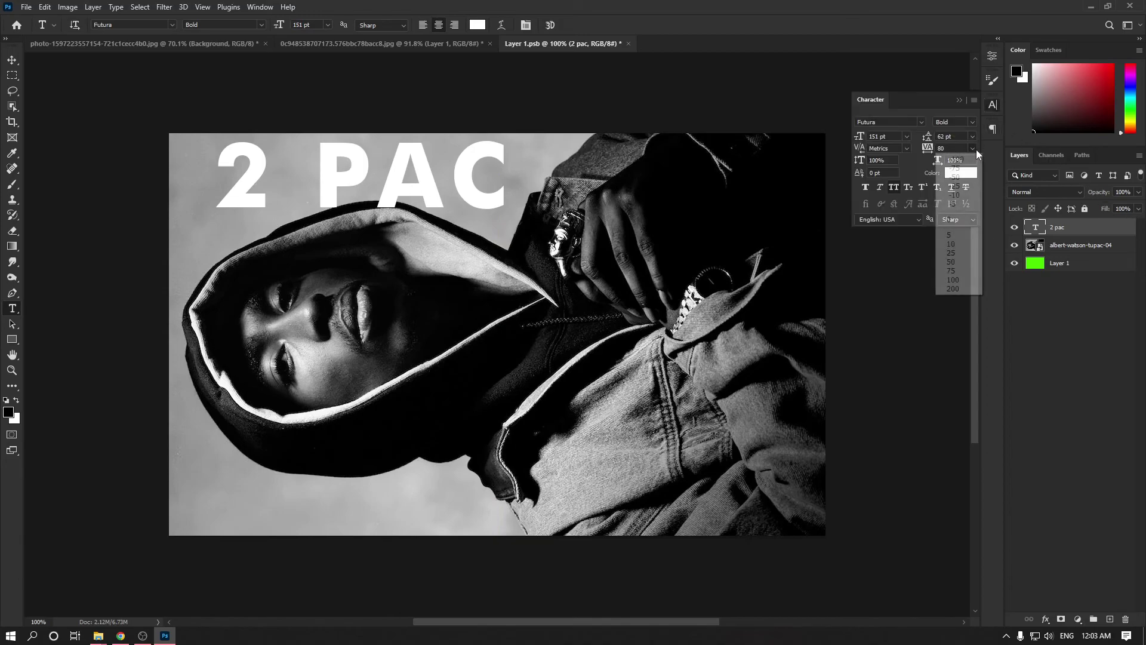
click(949, 220)
click(959, 100)
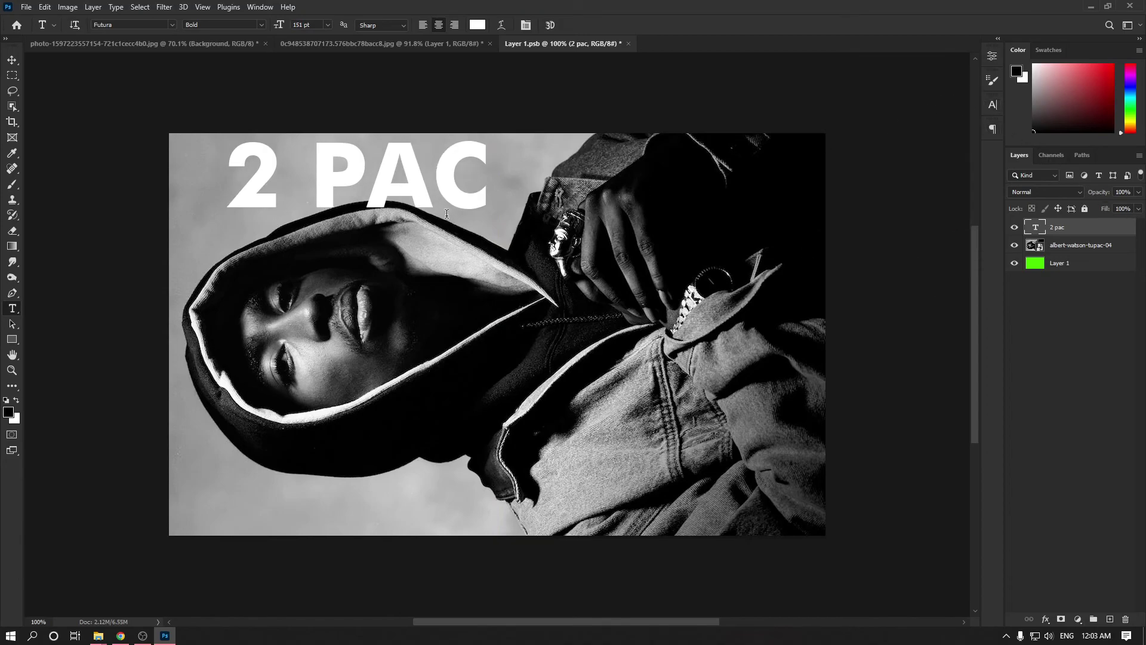
drag(427, 202, 464, 251)
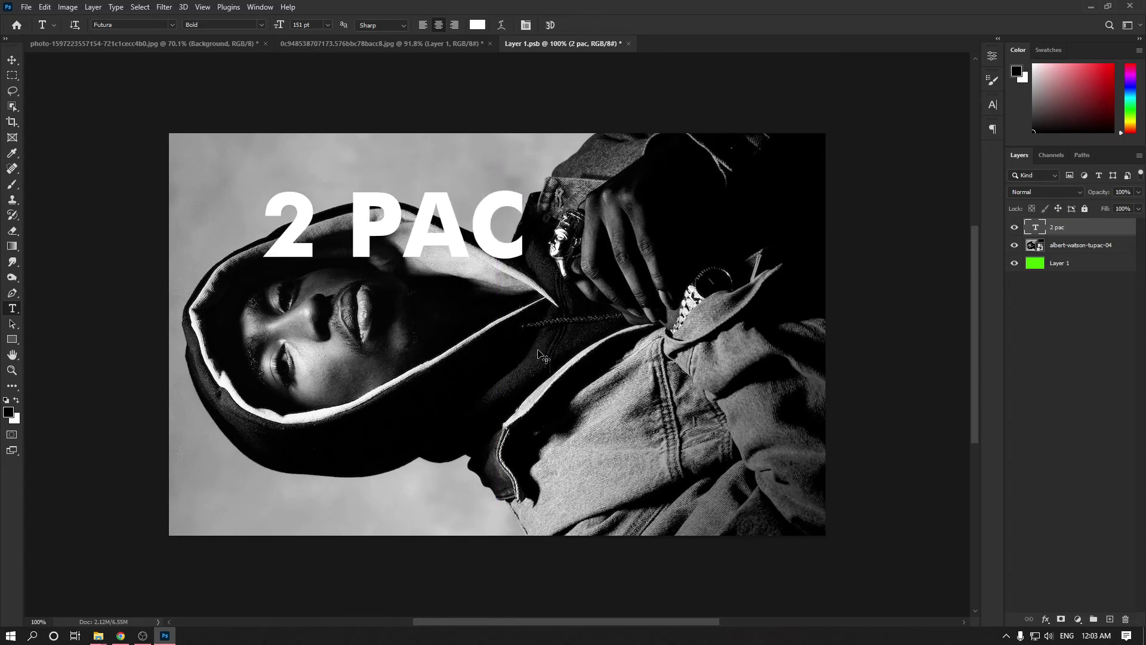
Step: Rotate the 2 PAC text to read vertically from bottom to top, place it near the canvas's right edge, and apply the transform
key(ctrl+t)
drag(578, 289, 399, 133)
drag(397, 199, 748, 306)
click(591, 25)
Step: Save the smart object's contents, check the lid in the shoe box document, and close the contents document
key(ctrl+s)
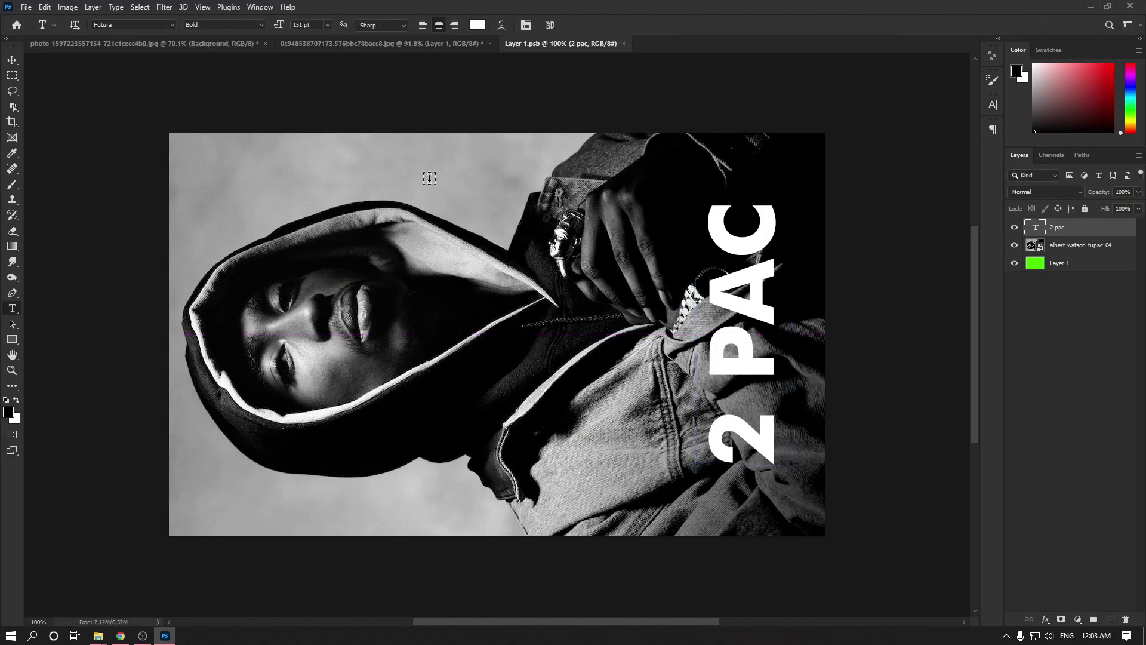
click(417, 41)
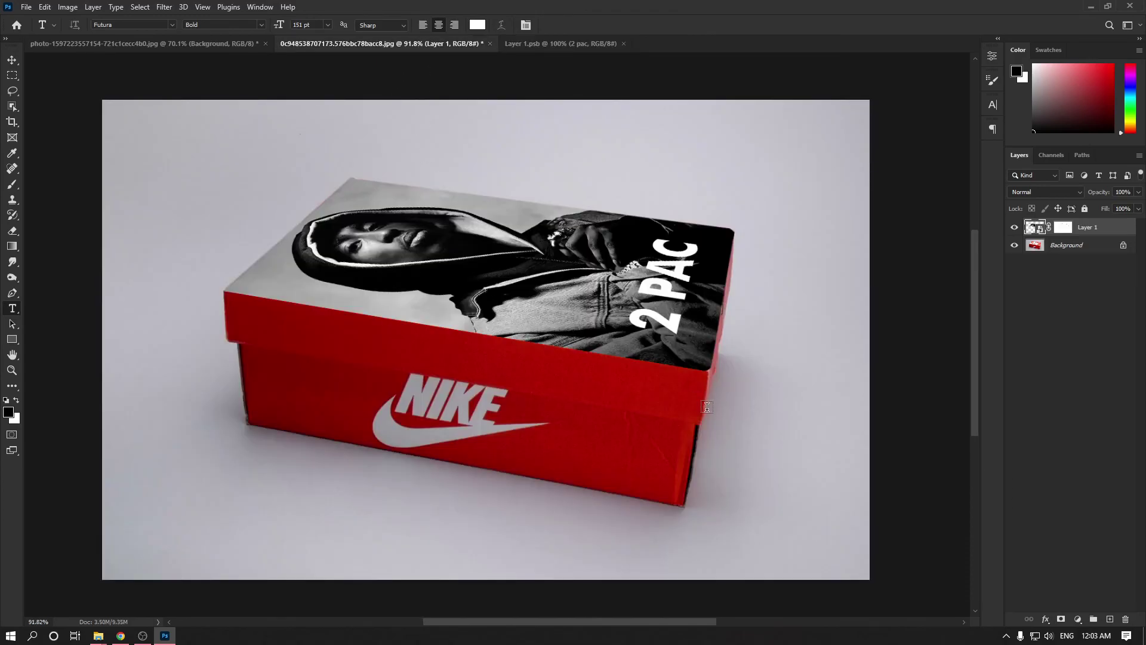
click(624, 44)
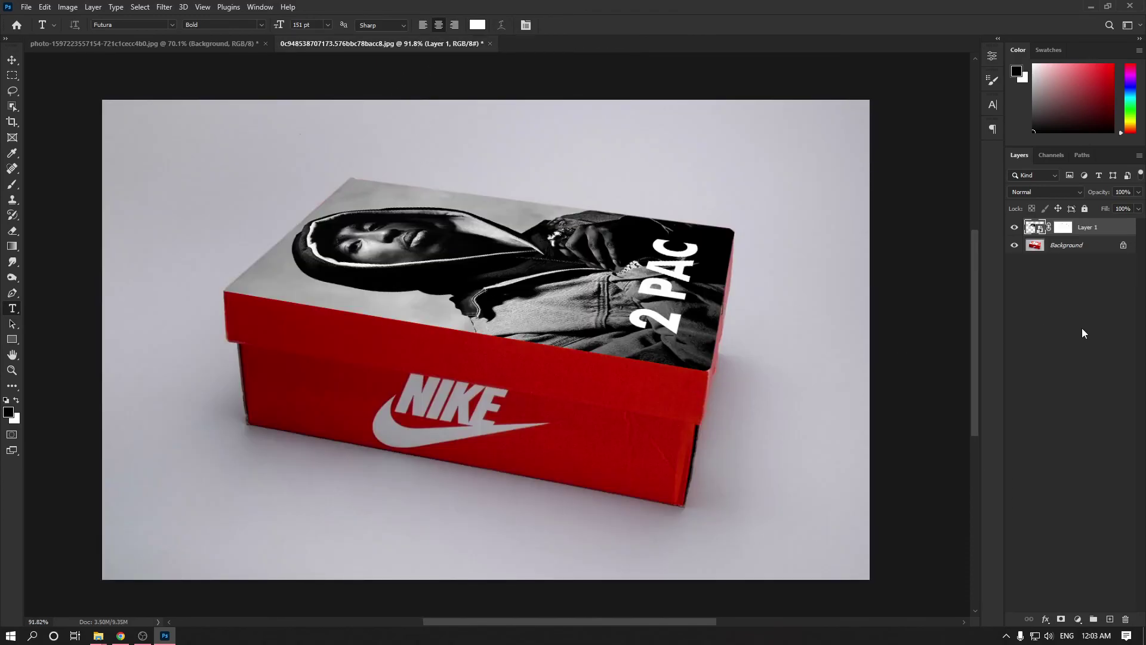